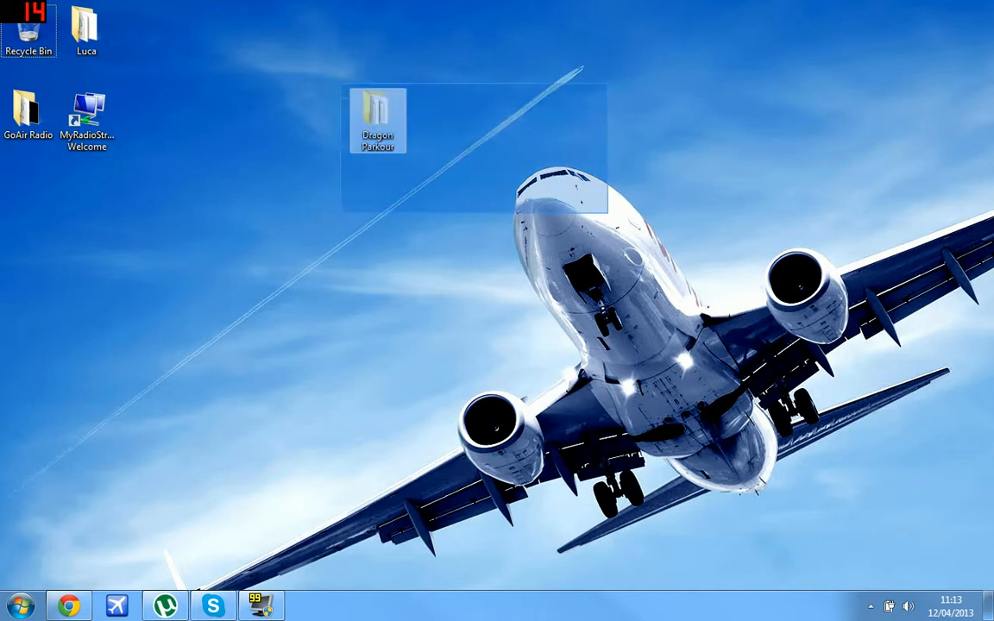
Open minecraft.net in a new Chrome tab beside the YouTube tab.
{"action": "left_click", "coordinate": [608, 216]}
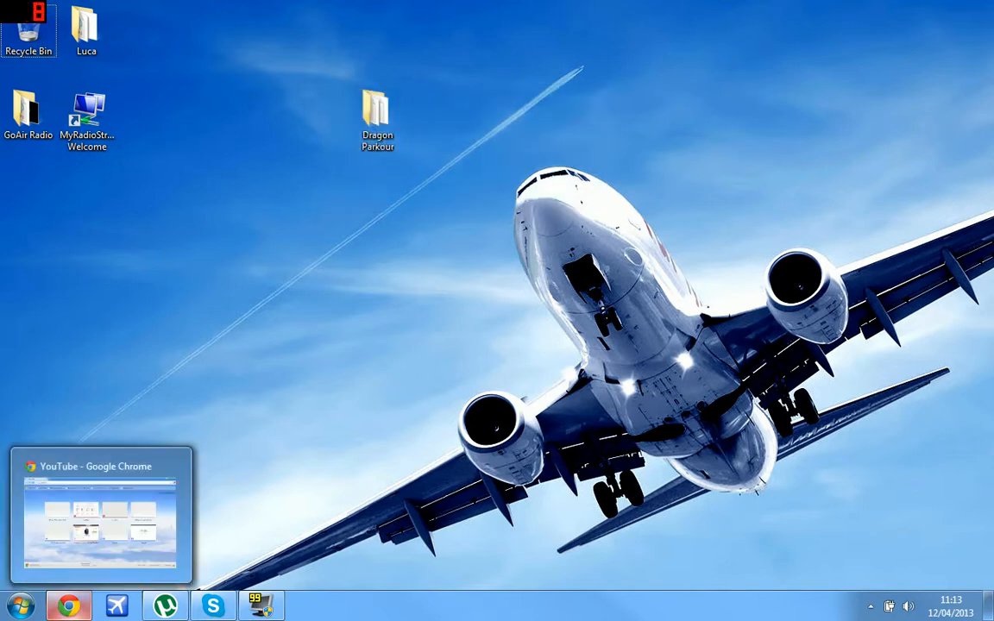
{"action": "left_click", "coordinate": [69, 606]}
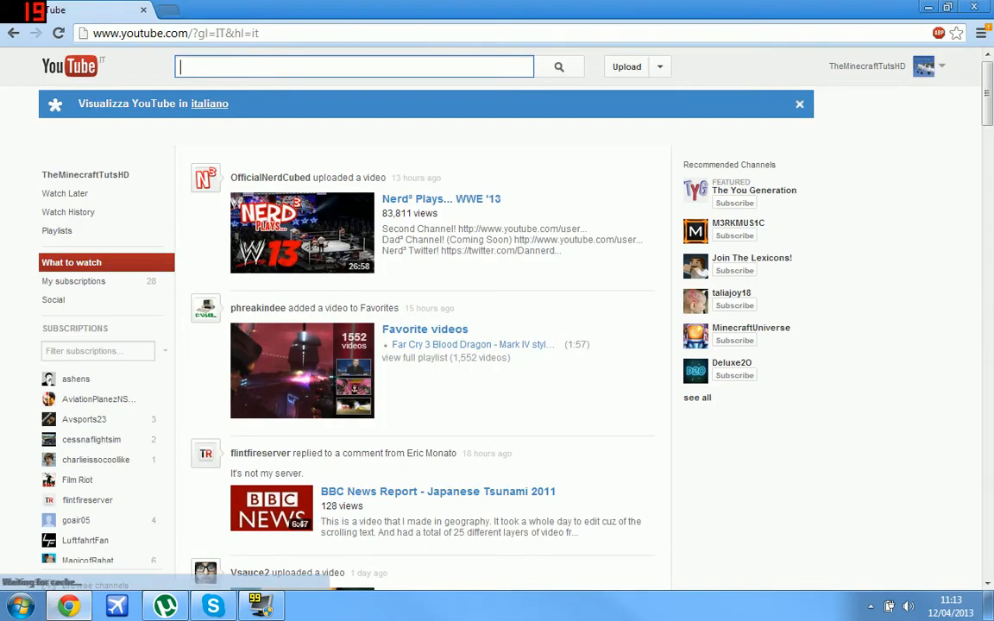
{"action": "key", "text": "ctrl+t"}
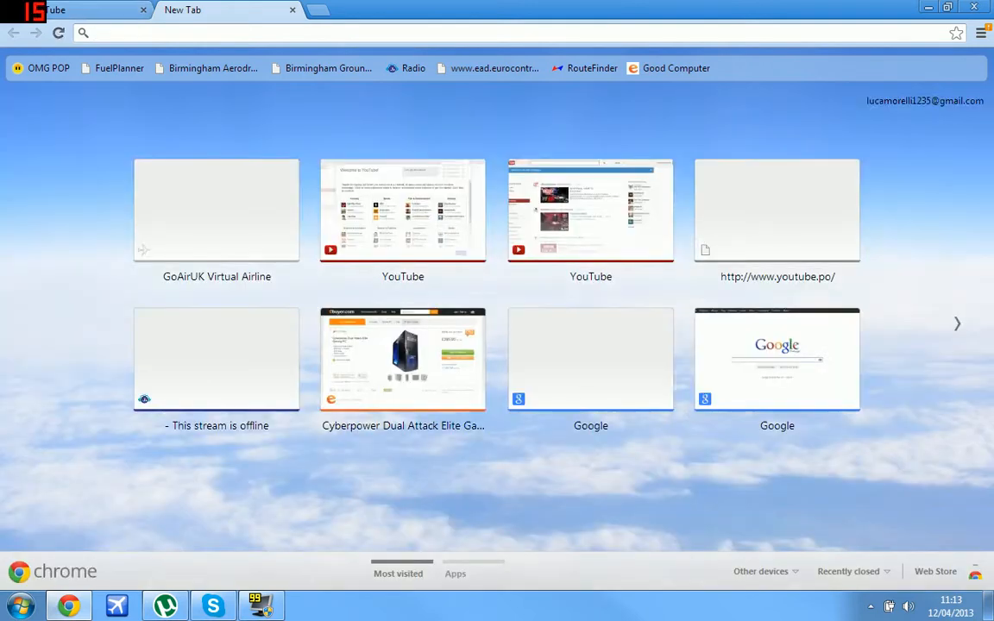
{"action": "type", "text": "m"}
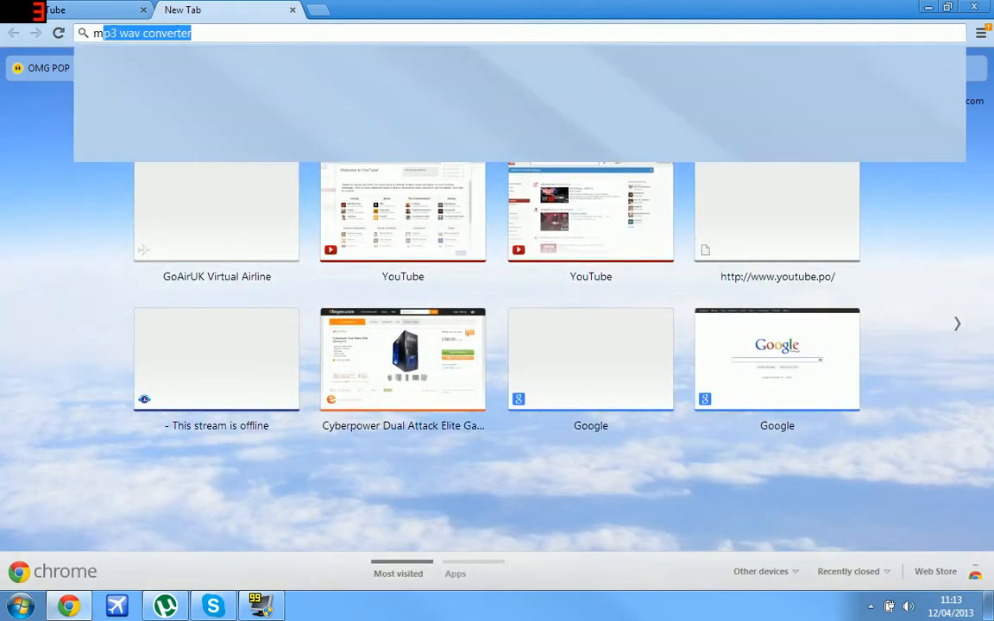
{"action": "type", "text": "inecraft.ne"}
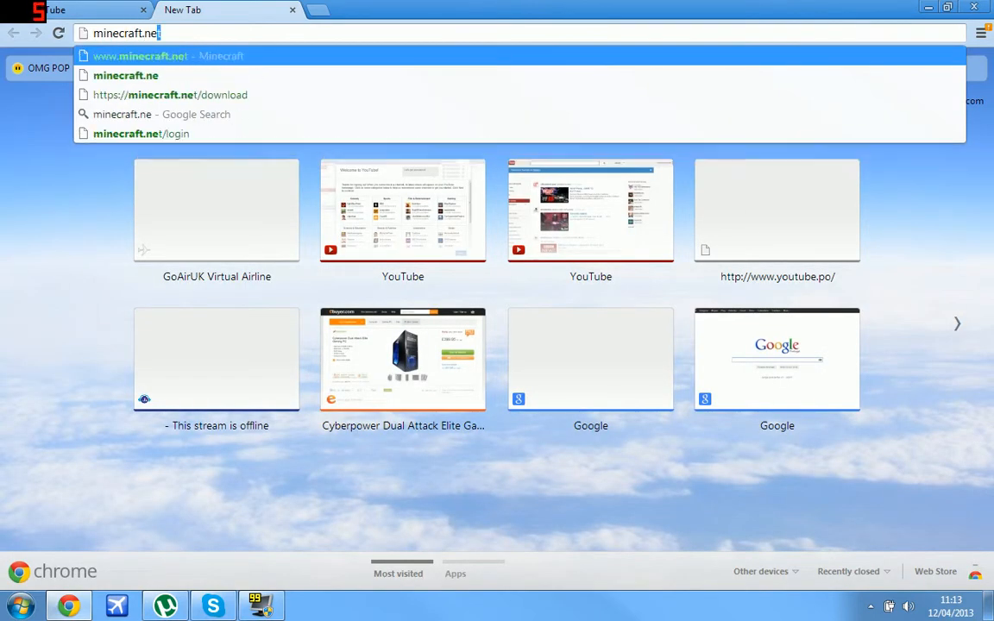
{"action": "key", "text": "Return"}
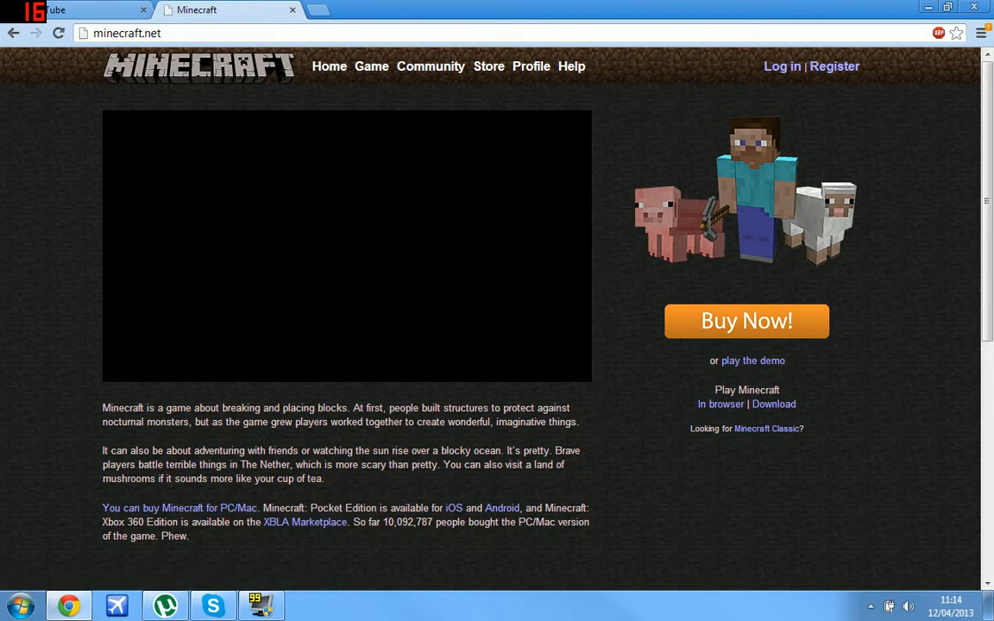
Download Minecraft_Server.exe from the minecraft.net download page, then close the YouTube tab.
{"action": "left_click", "coordinate": [773, 404]}
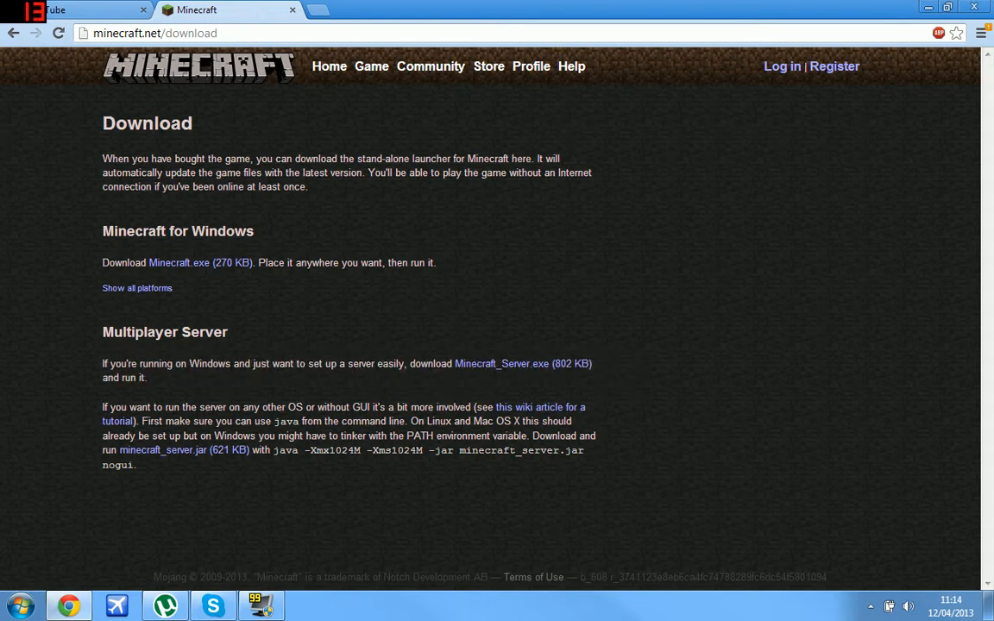
{"action": "left_click", "coordinate": [523, 364]}
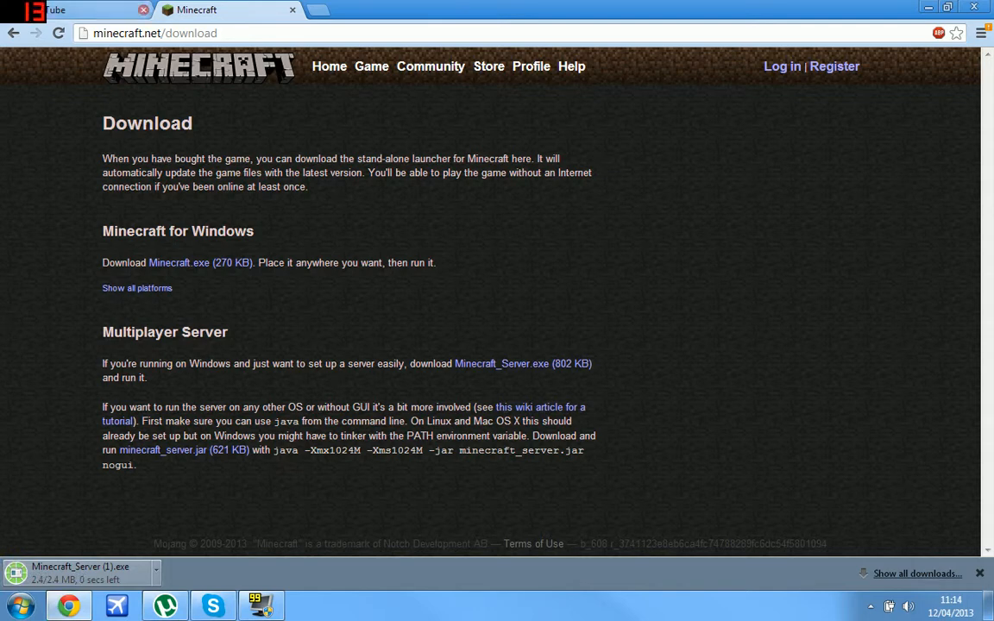
{"action": "left_click", "coordinate": [143, 10]}
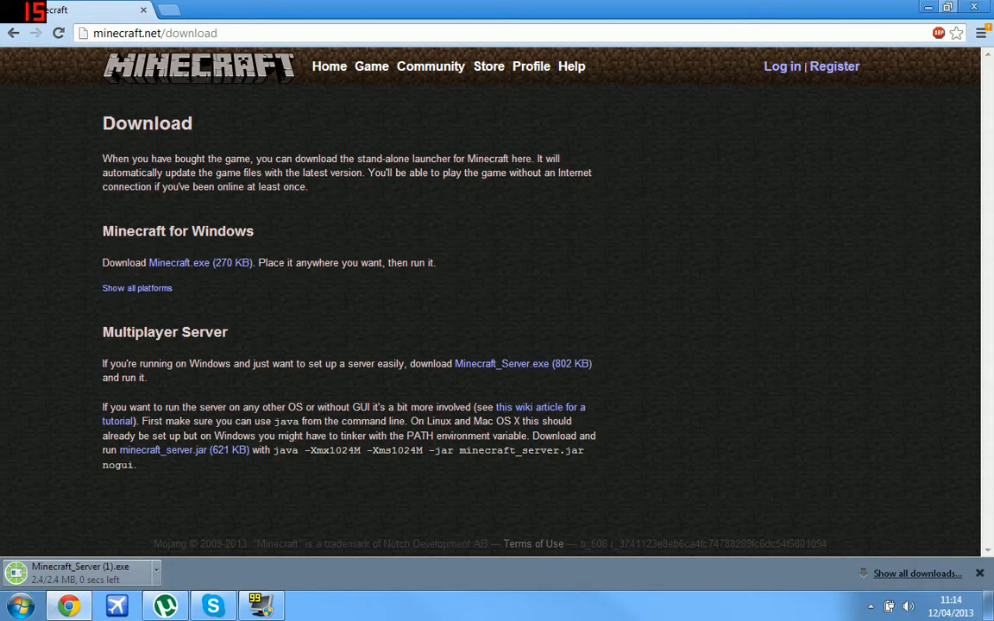
Put the downloaded server program on the desktop and close Chrome.
{"action": "key", "text": "super+Right"}
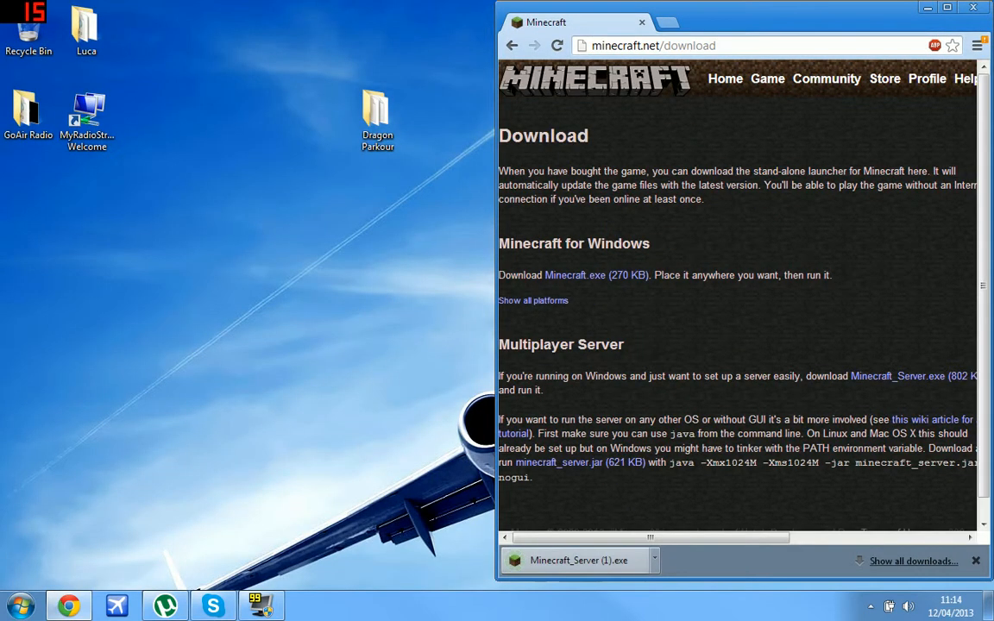
{"action": "left_click_drag", "start_coordinate": [562, 560], "coordinate": [315, 116]}
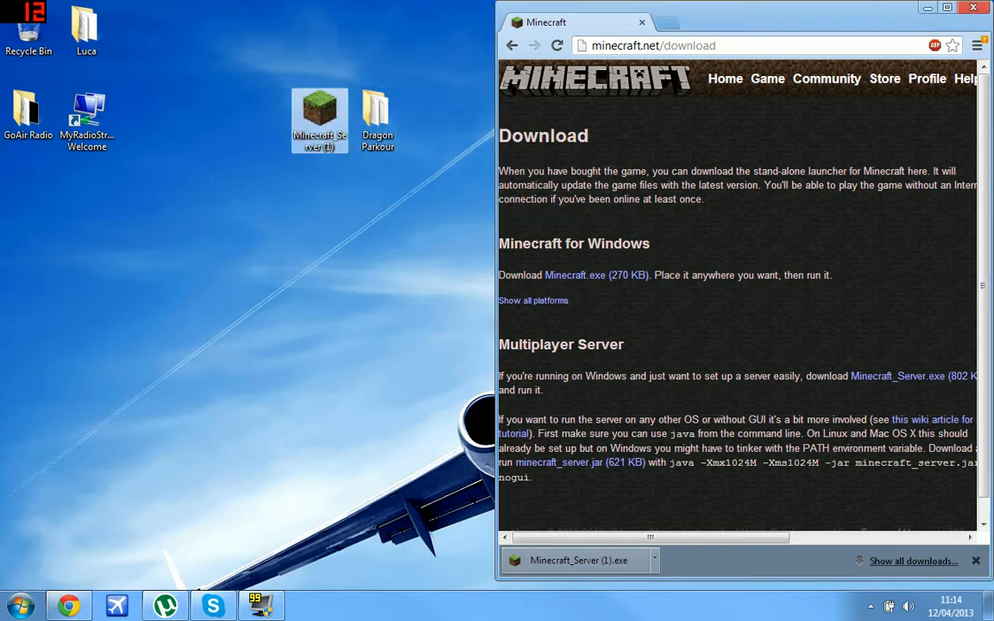
{"action": "left_click", "coordinate": [974, 7]}
{"action": "left_click", "coordinate": [319, 119]}
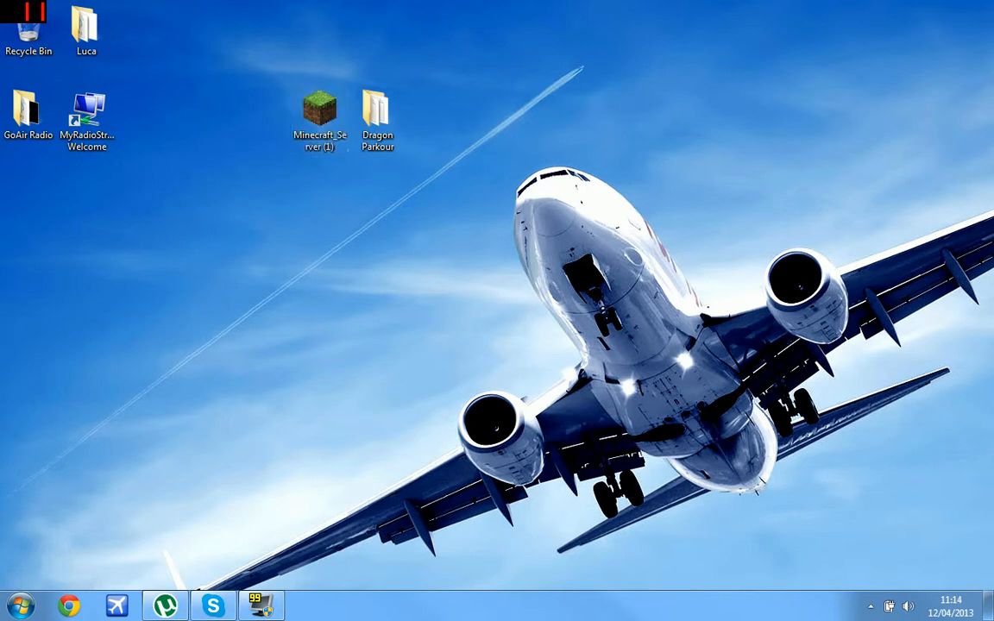
Create a new desktop folder named 'Minecraft Server'.
{"action": "right_click", "coordinate": [318, 219]}
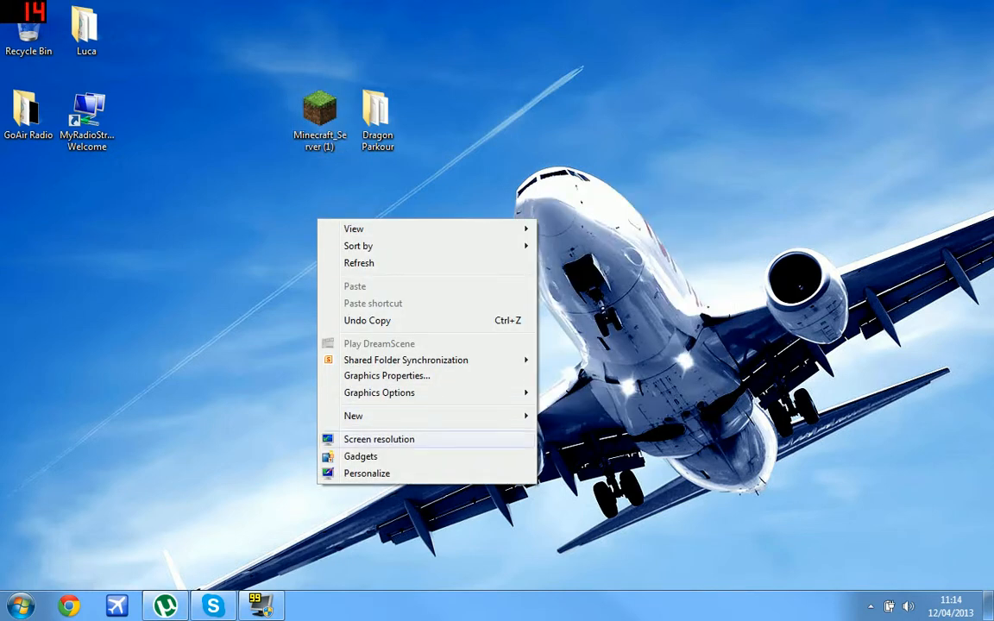
{"action": "mouse_move", "coordinate": [431, 417]}
{"action": "left_click", "coordinate": [573, 188]}
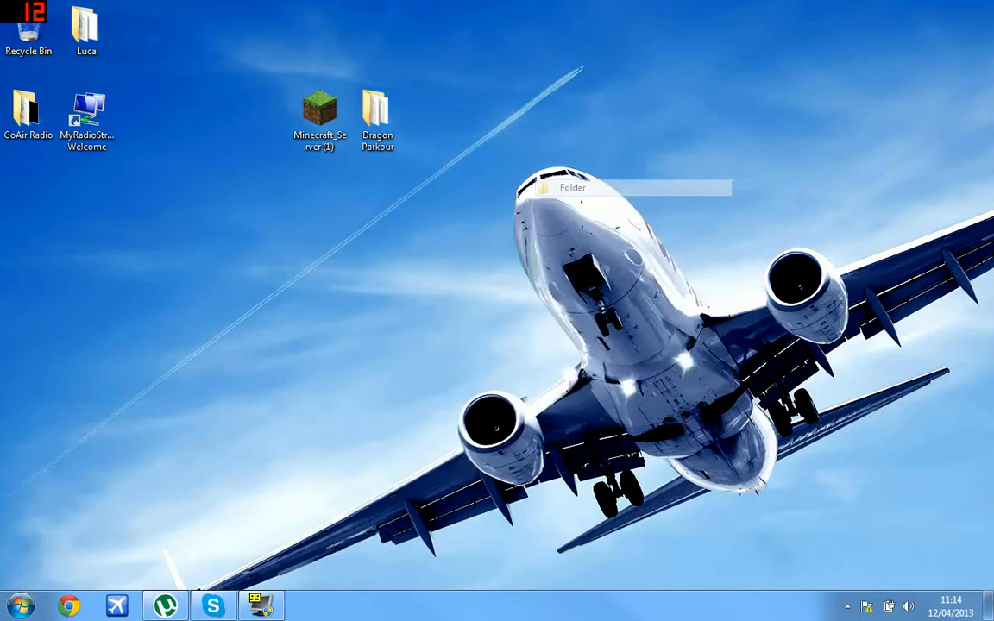
{"action": "type", "text": "Minec"}
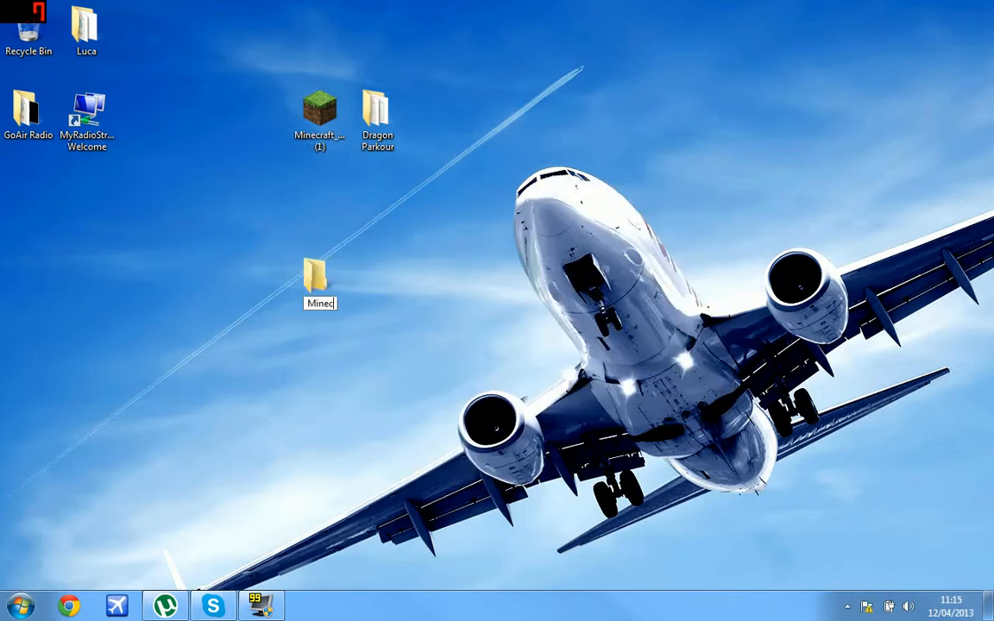
{"action": "type", "text": "raft Server"}
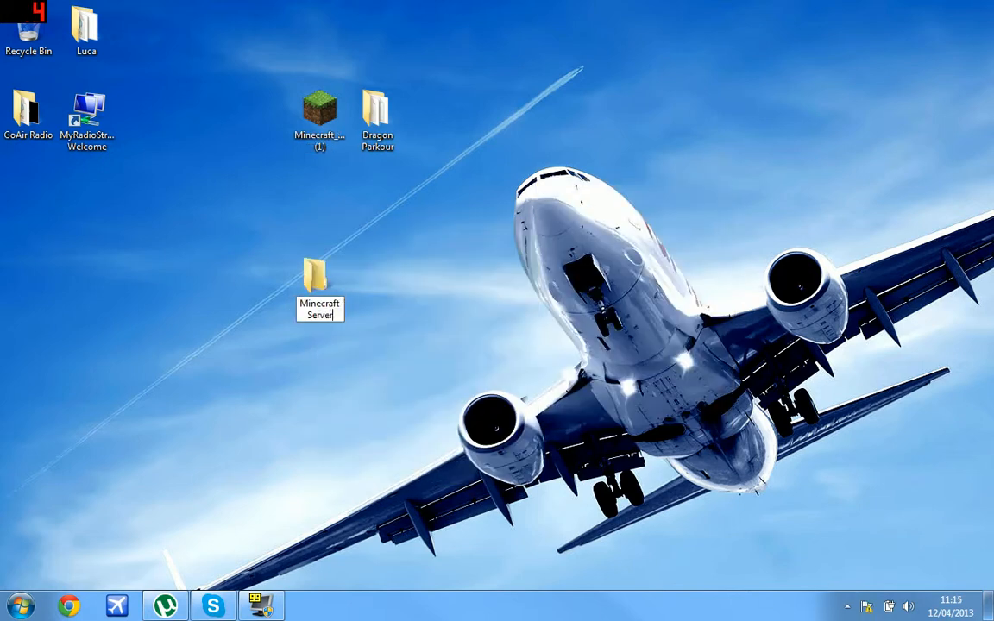
{"action": "key", "text": "Return"}
Move Minecraft_Server (1) into the Minecraft Server folder and open the folder.
{"action": "left_click", "coordinate": [319, 116]}
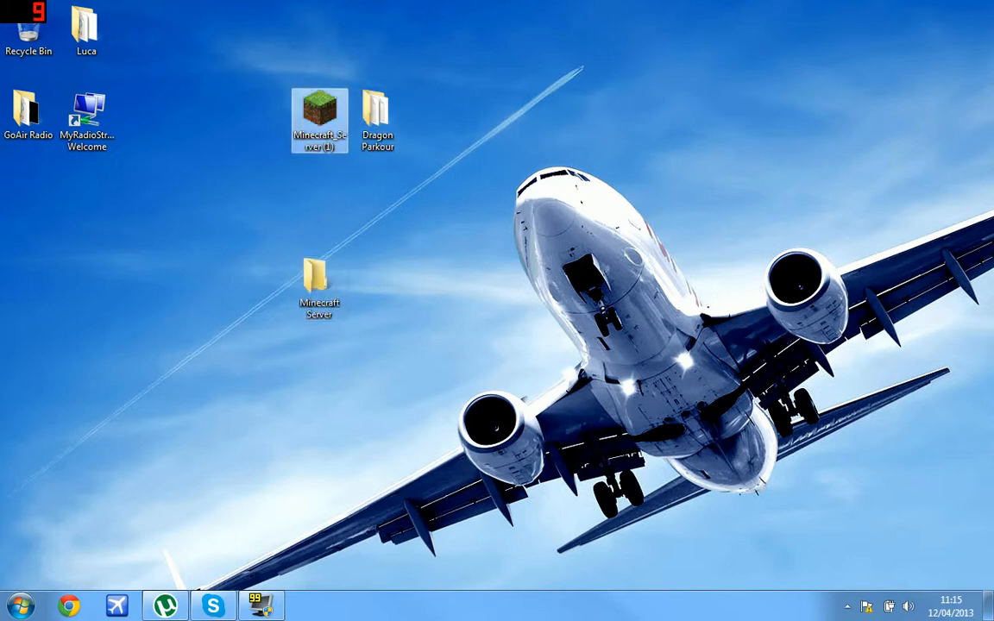
{"action": "right_click", "coordinate": [331, 116]}
{"action": "left_click", "coordinate": [326, 121]}
{"action": "left_click_drag", "start_coordinate": [328, 128], "coordinate": [322, 174]}
{"action": "left_click_drag", "start_coordinate": [320, 121], "coordinate": [318, 283]}
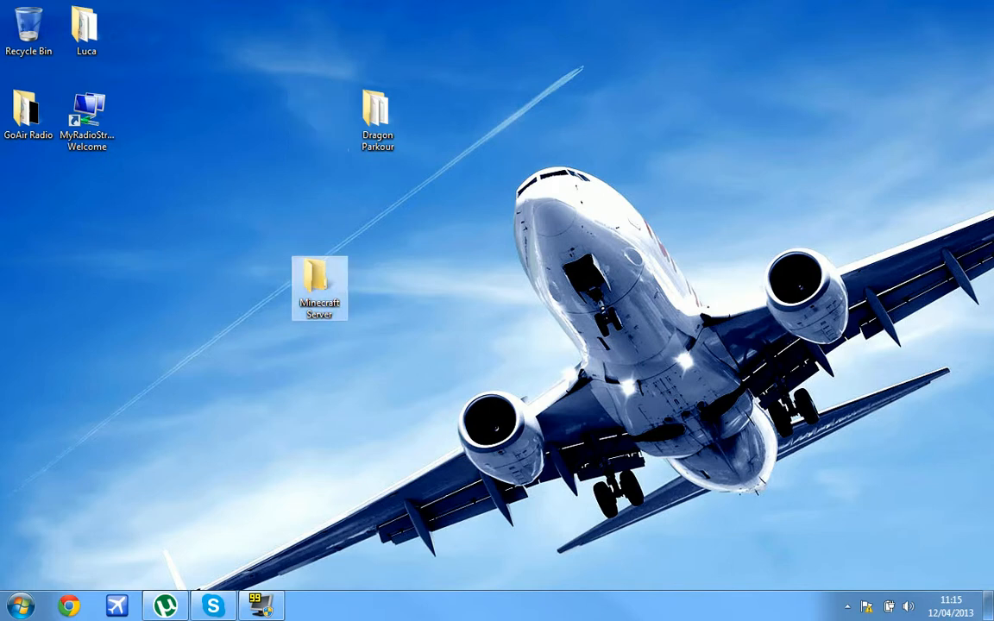
{"action": "double_click", "coordinate": [319, 285]}
Rename the server program to 'Minecraft Server'.
{"action": "left_click", "coordinate": [654, 201]}
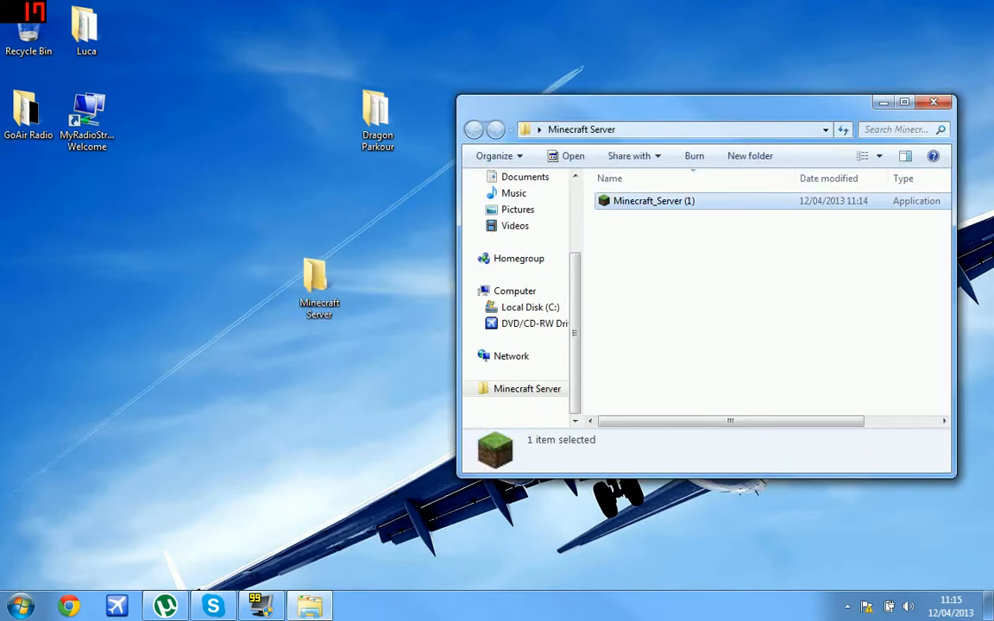
{"action": "right_click", "coordinate": [604, 201]}
{"action": "left_click", "coordinate": [661, 553]}
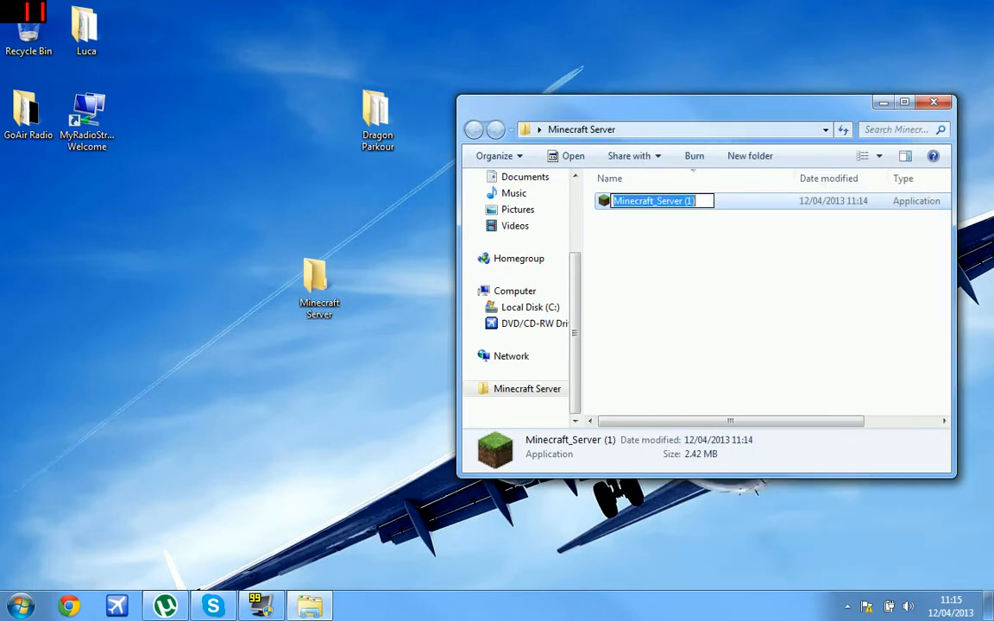
{"action": "type", "text": "Minecraft"}
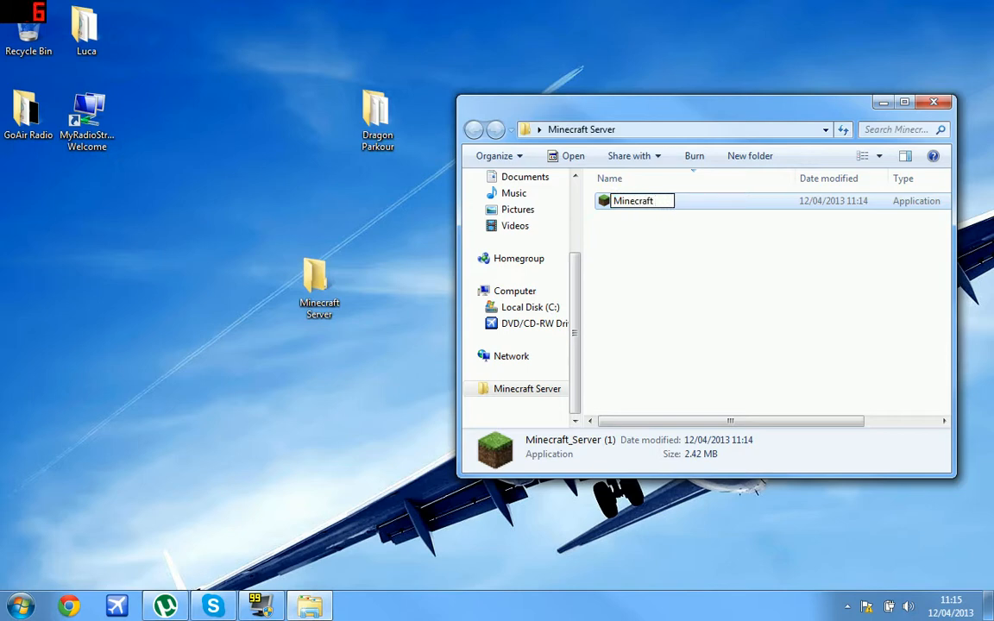
{"action": "type", "text": " Server"}
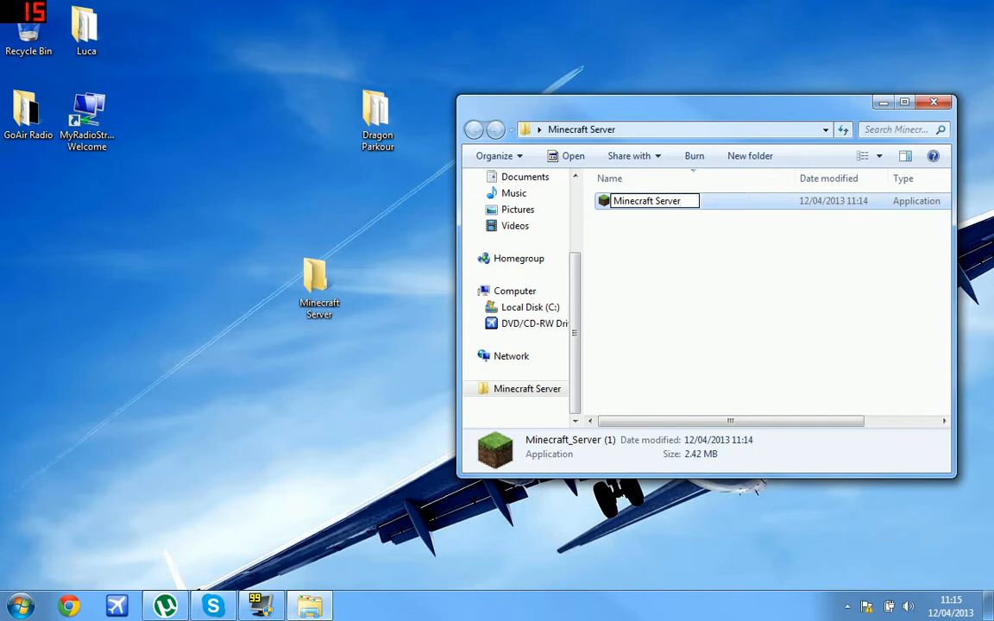
{"action": "key", "text": "Return"}
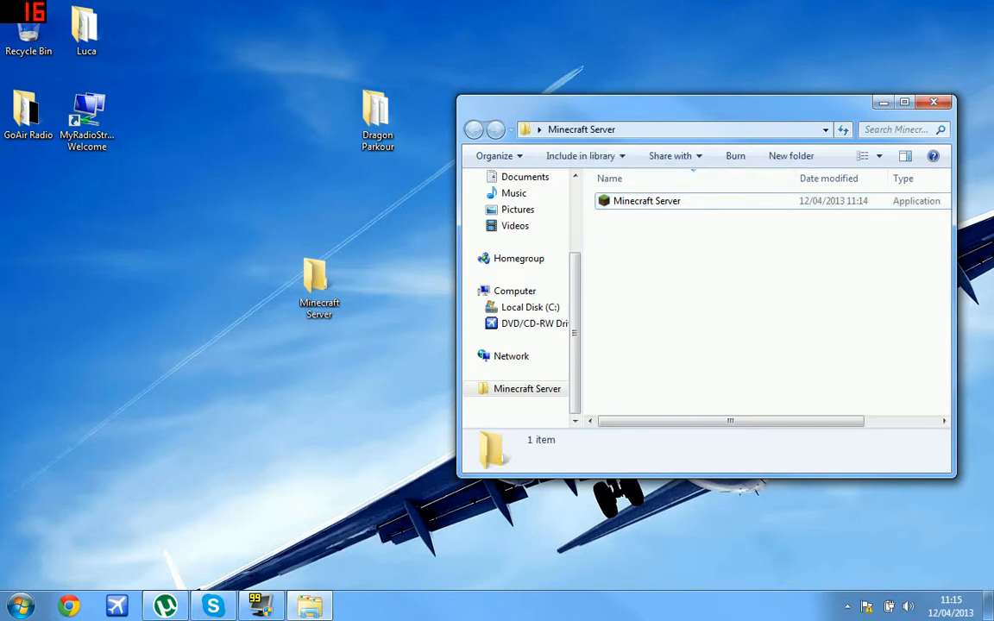
Clear the file selection and relaunch Google Chrome.
{"action": "left_click_drag", "start_coordinate": [793, 276], "coordinate": [664, 191]}
{"action": "left_click", "coordinate": [716, 276]}
{"action": "left_click", "coordinate": [648, 201]}
{"action": "left_click", "coordinate": [716, 276]}
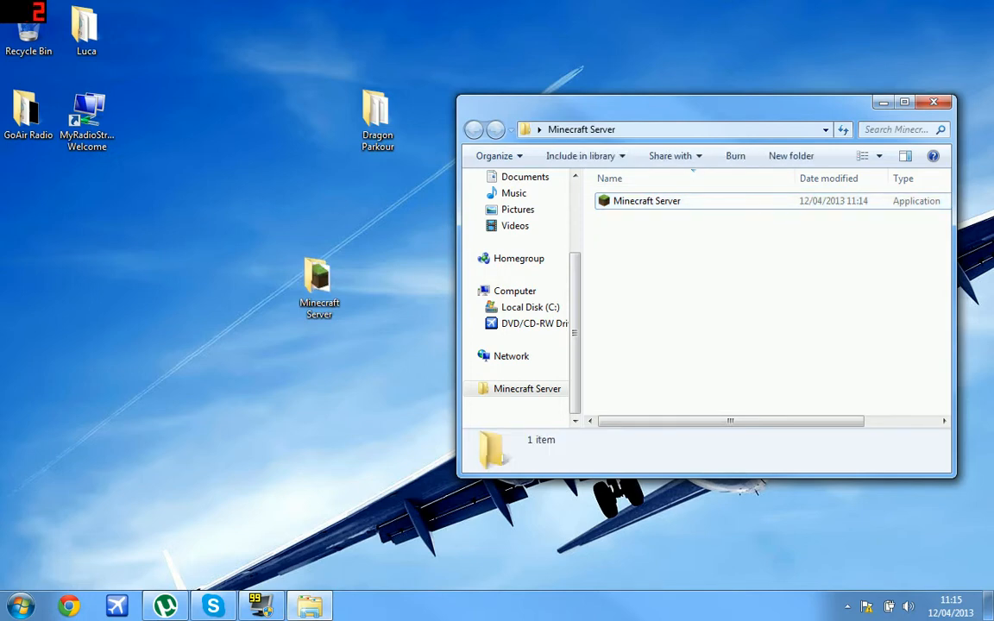
{"action": "left_click", "coordinate": [69, 606]}
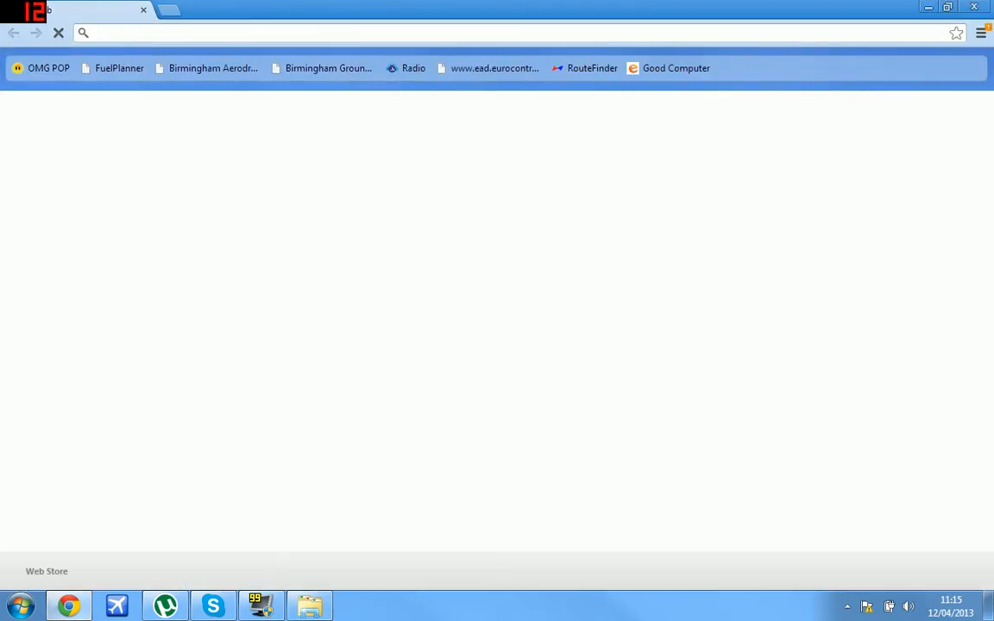
Google search for 'log me in hamachi'.
{"action": "type", "text": "log me in hama"}
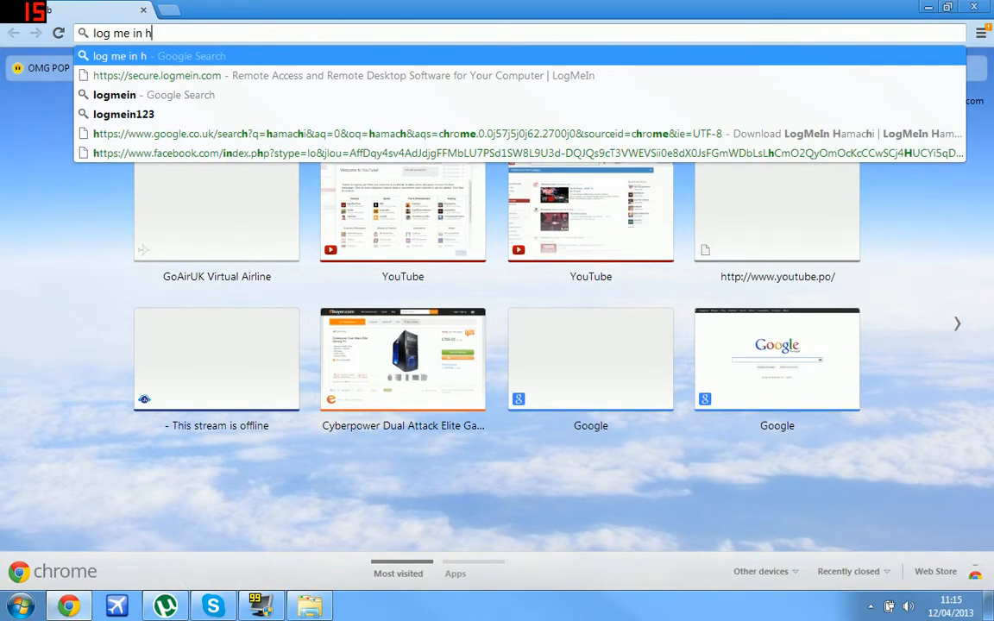
{"action": "key", "text": "BackSpace"}
{"action": "key", "text": "BackSpace"}
{"action": "key", "text": "BackSpace"}
{"action": "type", "text": "amachi"}
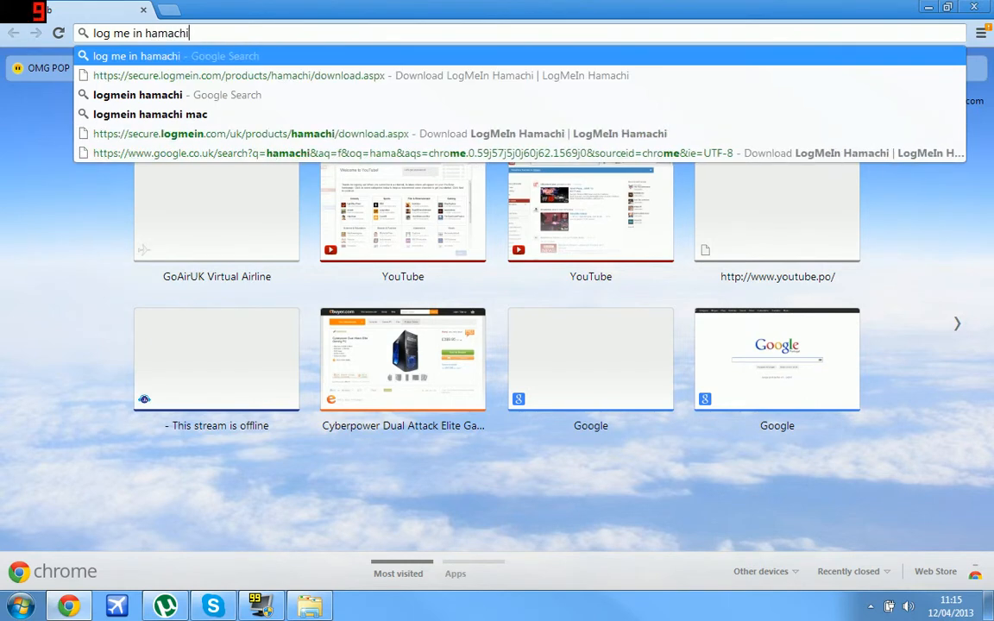
{"action": "key", "text": "Return"}
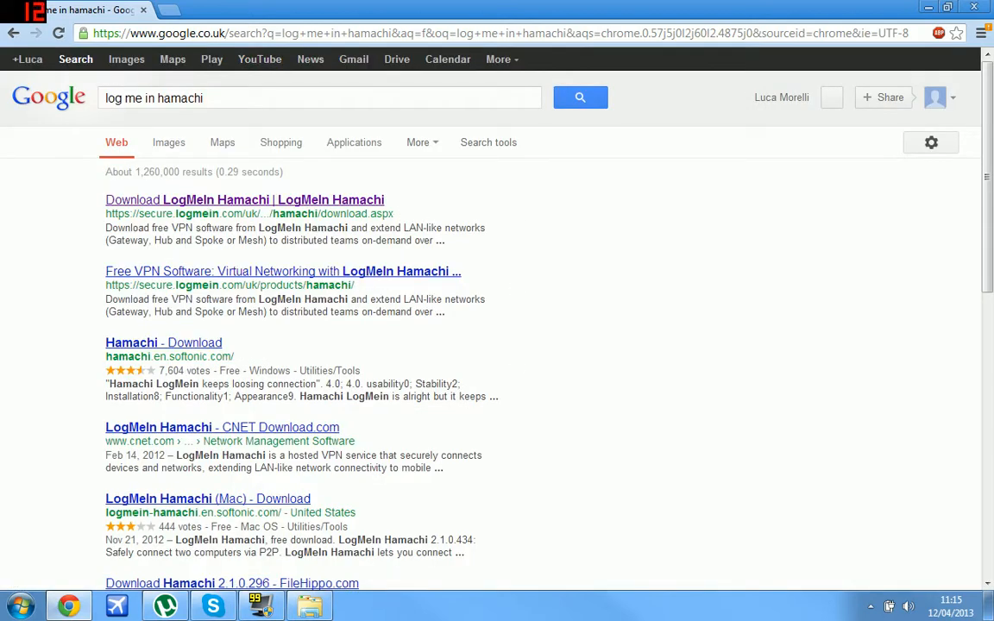
Visit the LogMeIn Hamachi download page from the results, then close the browser.
{"action": "left_click_drag", "start_coordinate": [169, 356], "coordinate": [231, 356]}
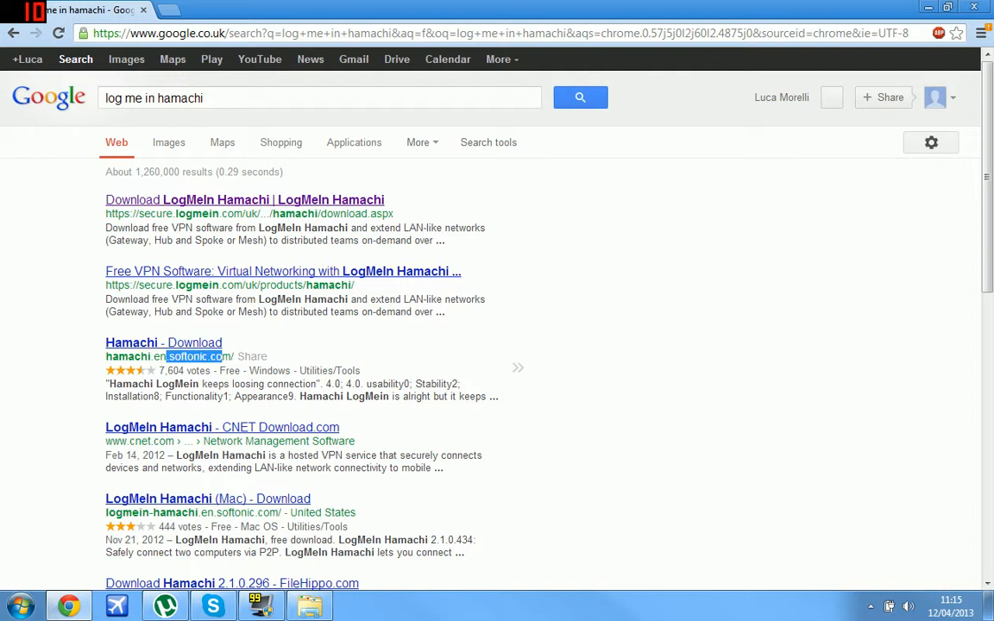
{"action": "double_click", "coordinate": [222, 357]}
{"action": "left_click", "coordinate": [596, 345]}
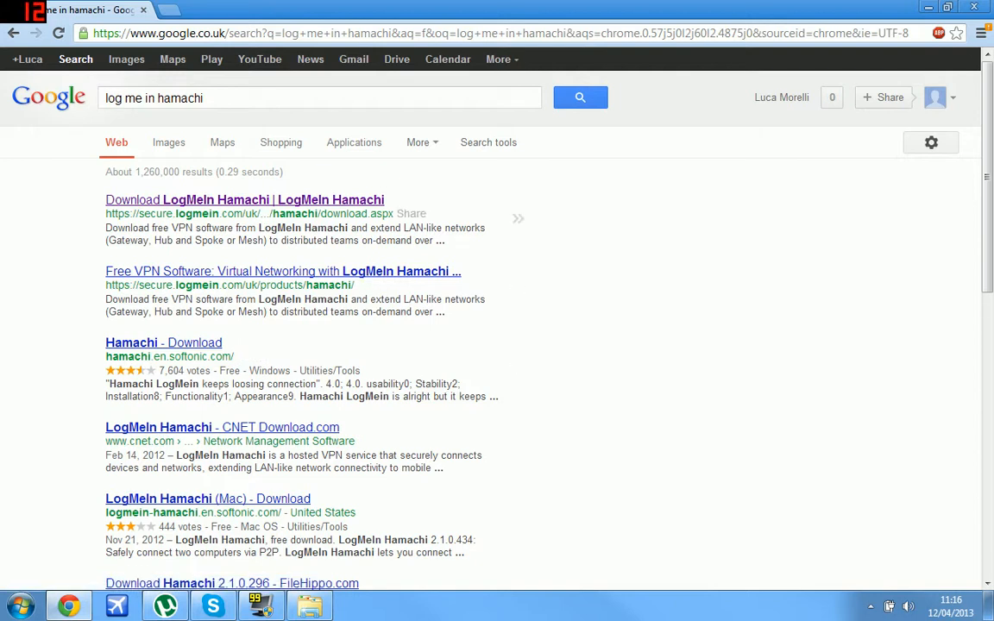
{"action": "left_click_drag", "start_coordinate": [144, 213], "coordinate": [234, 213]}
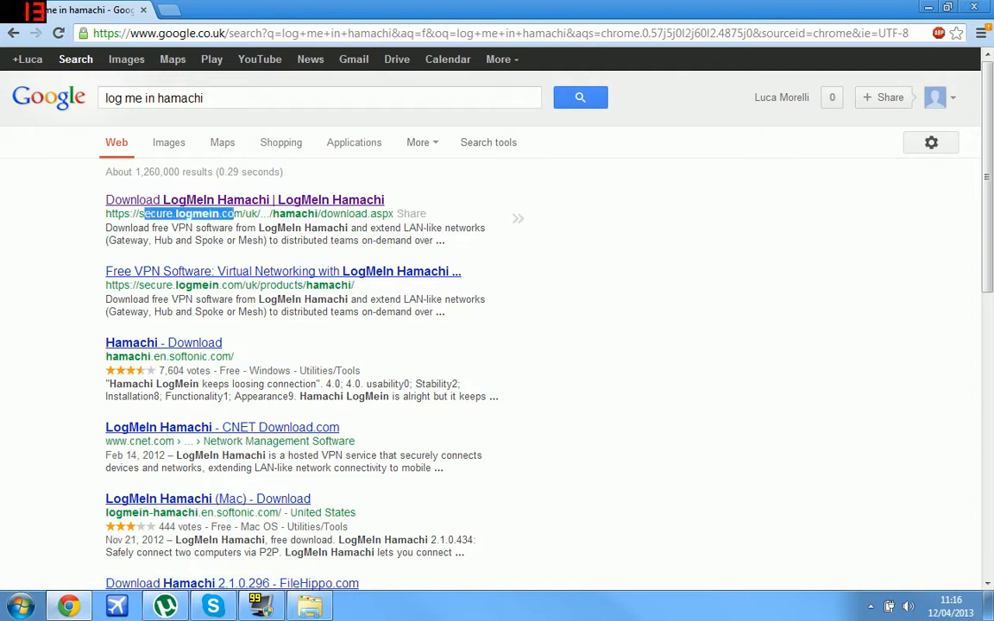
{"action": "left_click", "coordinate": [234, 214]}
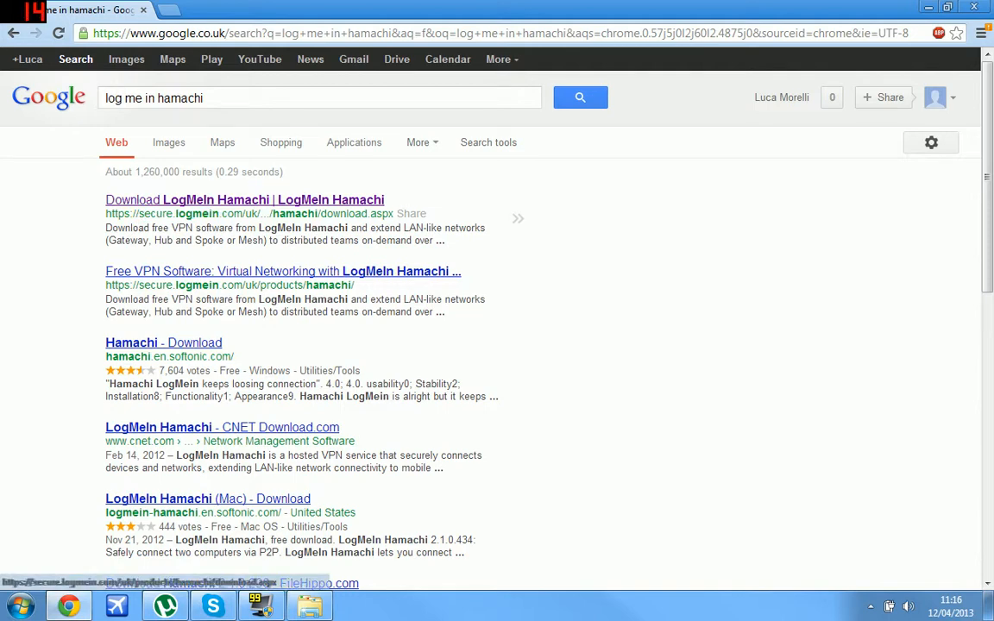
{"action": "left_click", "coordinate": [259, 199]}
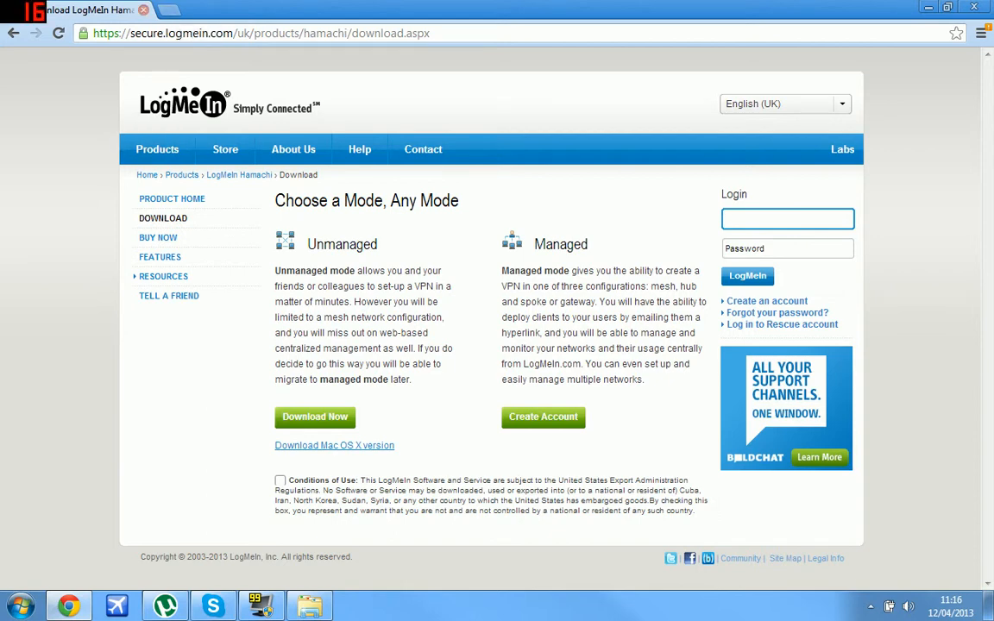
{"action": "left_click", "coordinate": [143, 10]}
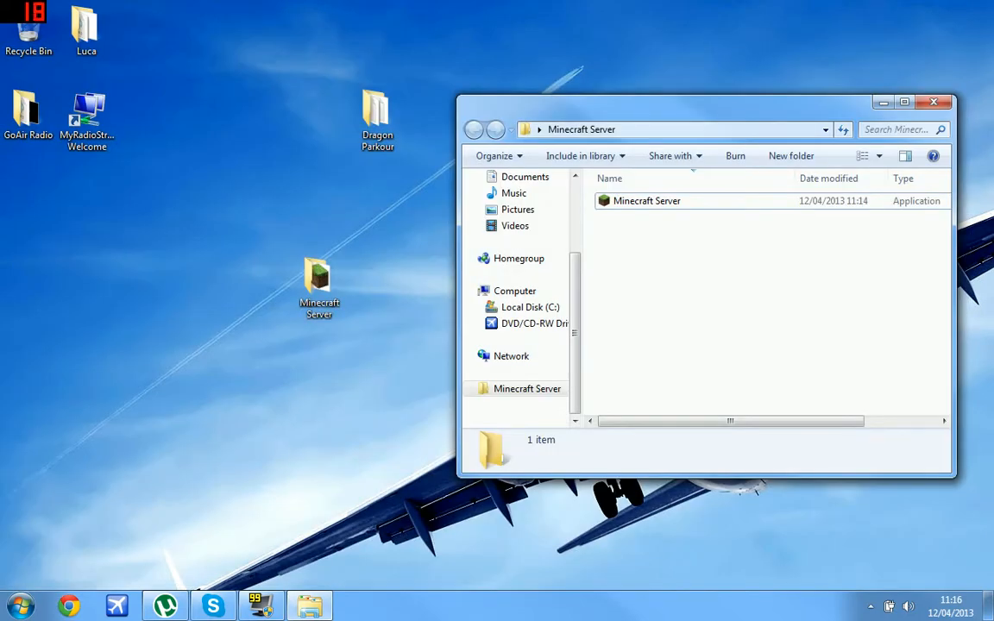
Launch LogMeIn Hamachi from its folder in the Start Menu program list.
{"action": "key", "text": "super"}
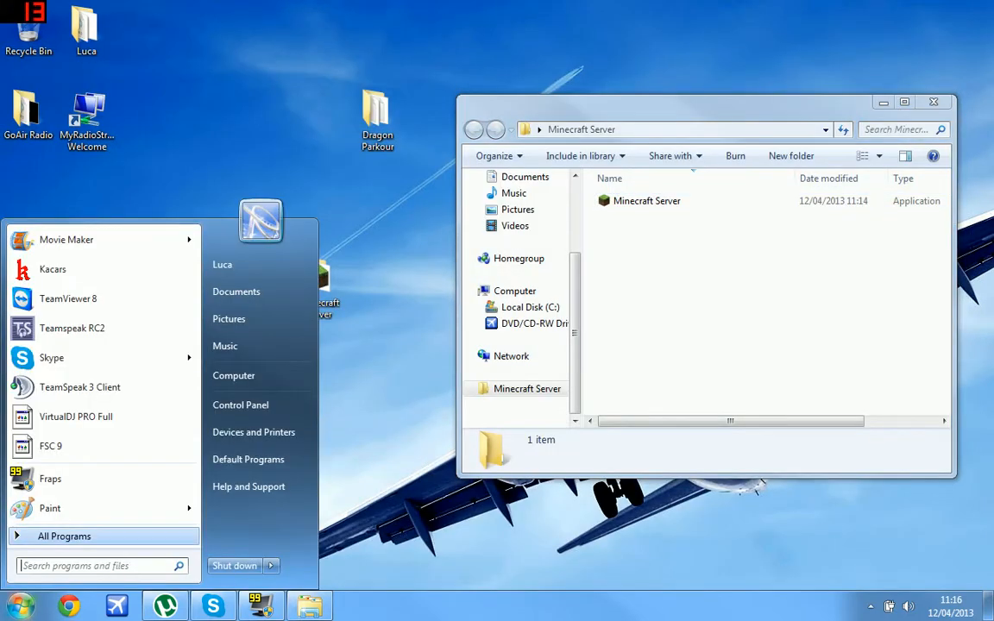
{"action": "key", "text": "Return"}
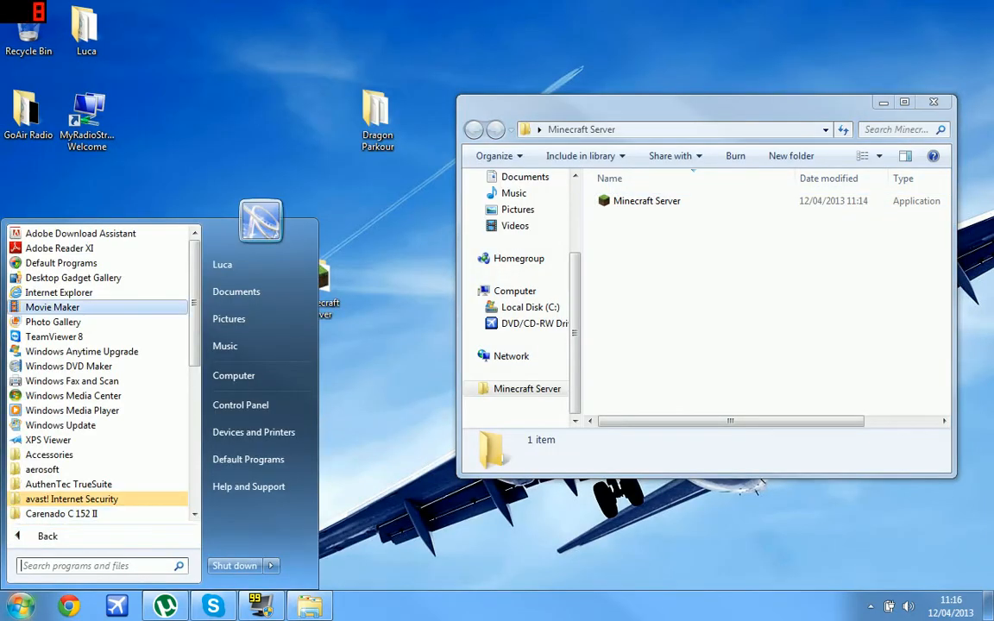
{"action": "left_click_drag", "start_coordinate": [195, 307], "coordinate": [195, 427]}
{"action": "left_click_drag", "start_coordinate": [220, 406], "coordinate": [193, 496]}
{"action": "left_click_drag", "start_coordinate": [194, 427], "coordinate": [195, 447]}
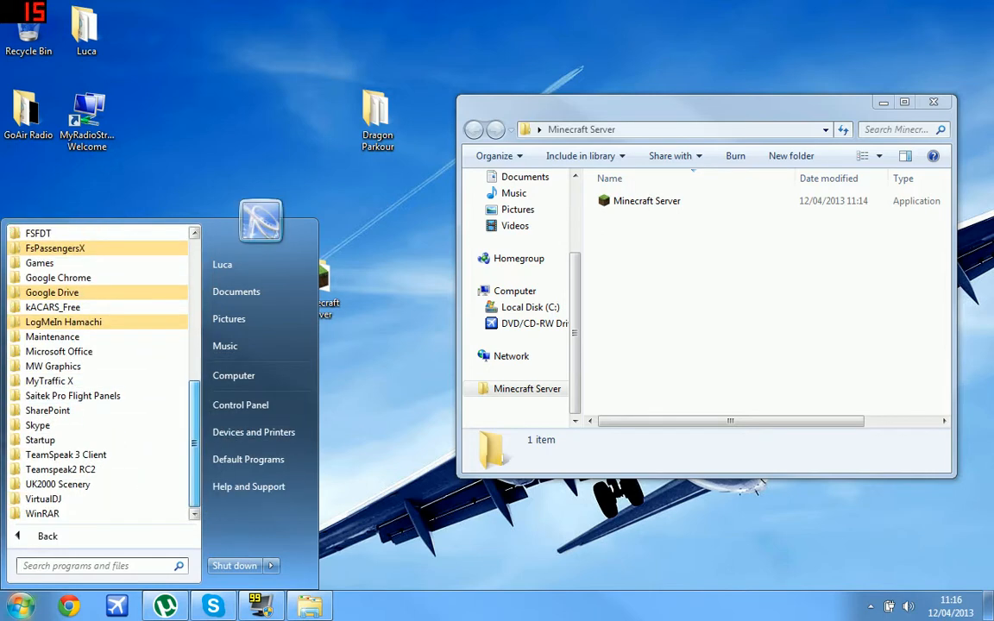
{"action": "left_click", "coordinate": [65, 322]}
{"action": "left_click", "coordinate": [78, 337]}
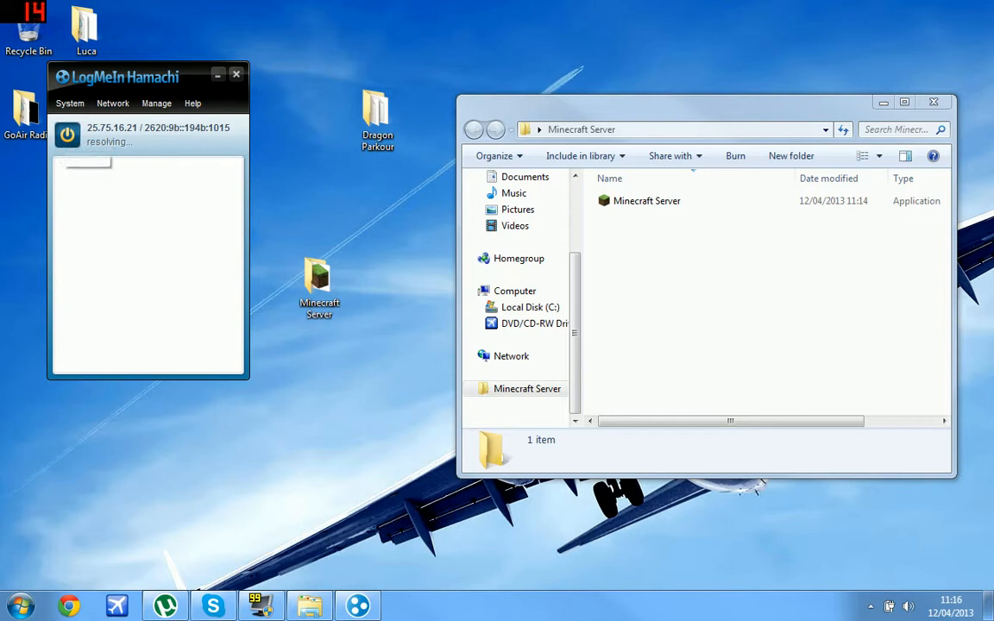
Delete the old CustomMap1235 network.
{"action": "left_click_drag", "start_coordinate": [138, 82], "coordinate": [110, 214]}
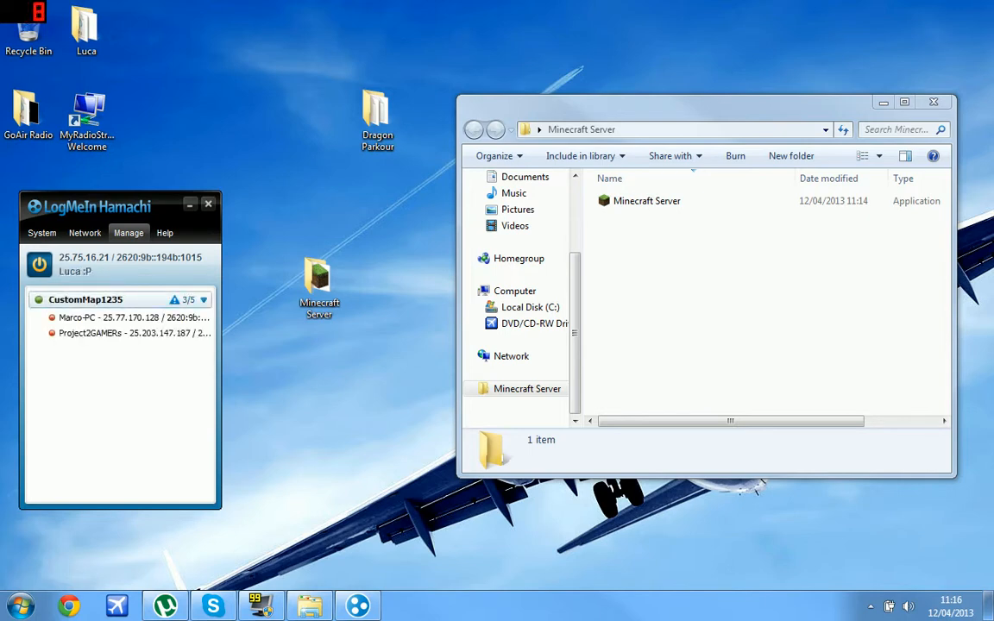
{"action": "right_click", "coordinate": [143, 299]}
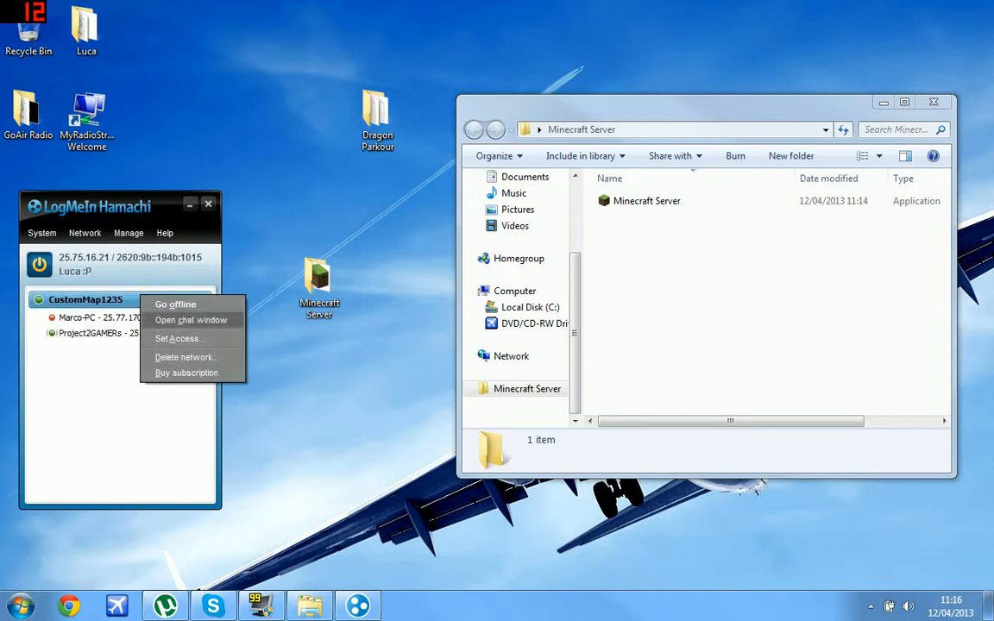
{"action": "left_click", "coordinate": [184, 357]}
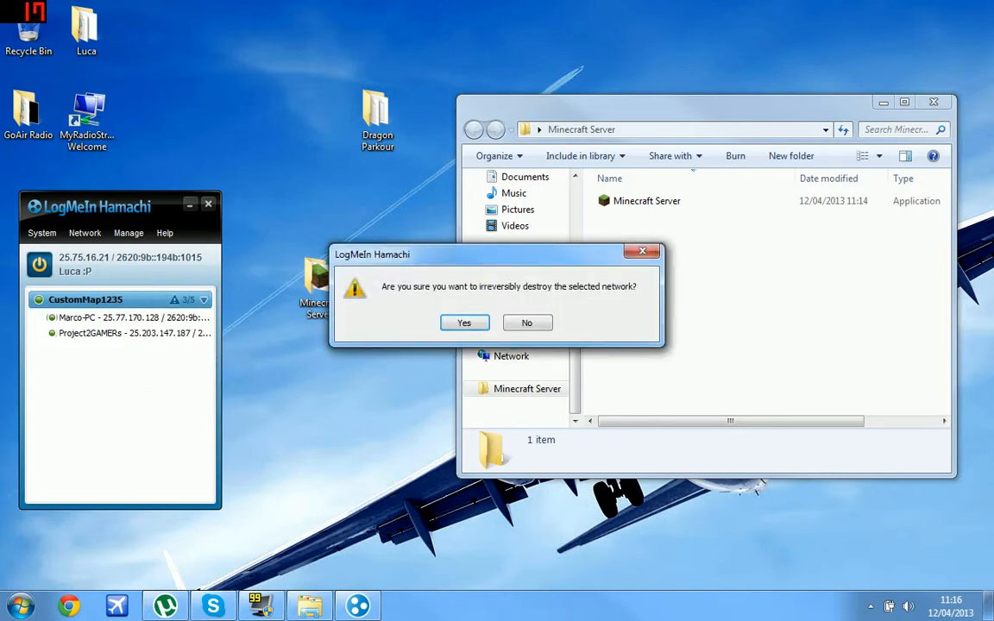
{"action": "left_click", "coordinate": [465, 322]}
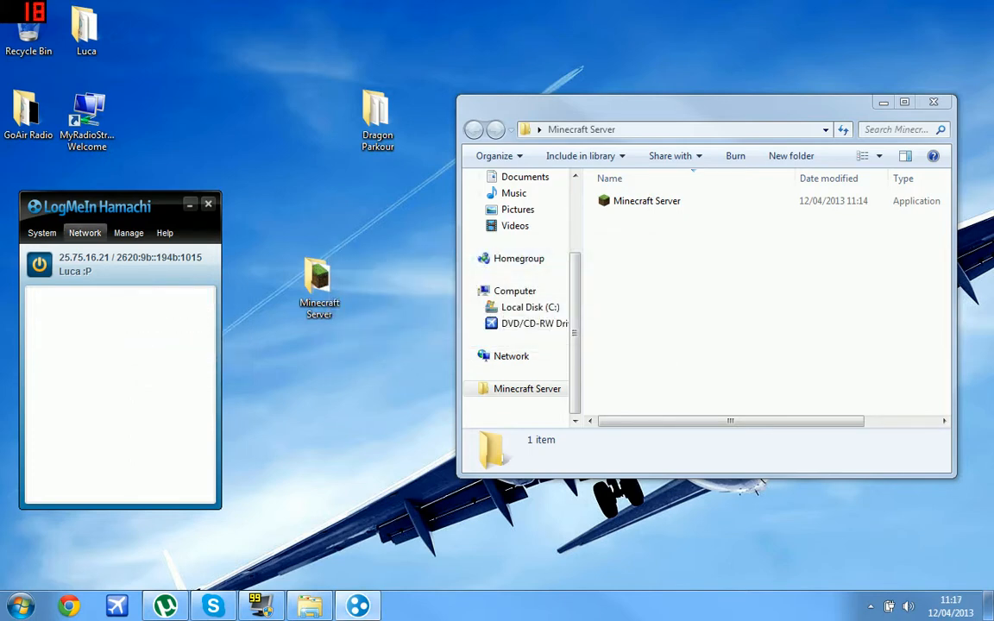
Create a password-protected network, adding 1235 to the name because the first choice was taken.
{"action": "left_click", "coordinate": [85, 233]}
{"action": "left_click", "coordinate": [123, 253]}
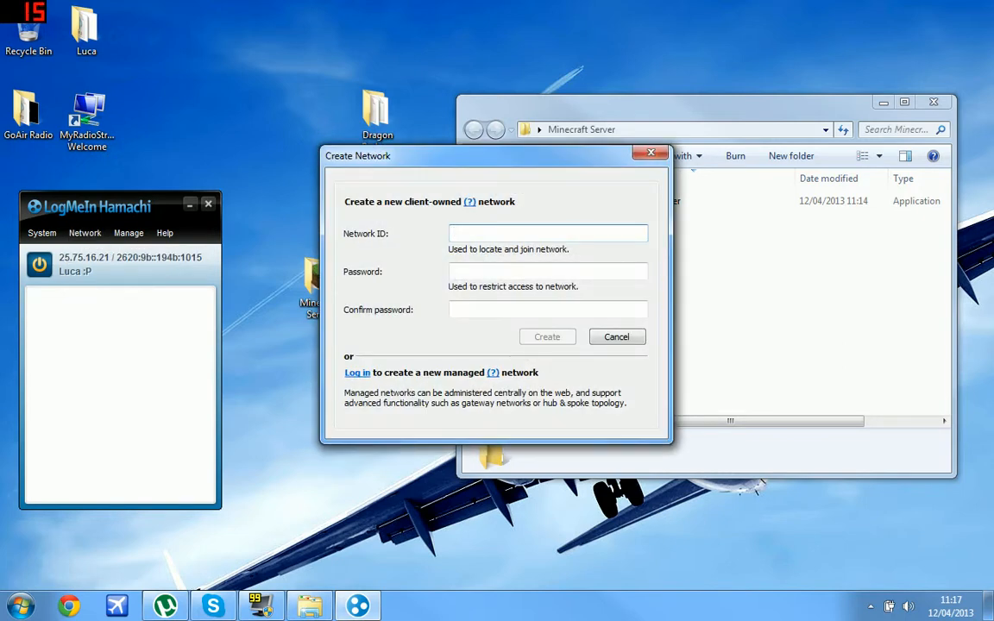
{"action": "type", "text": "Custom Map Server"}
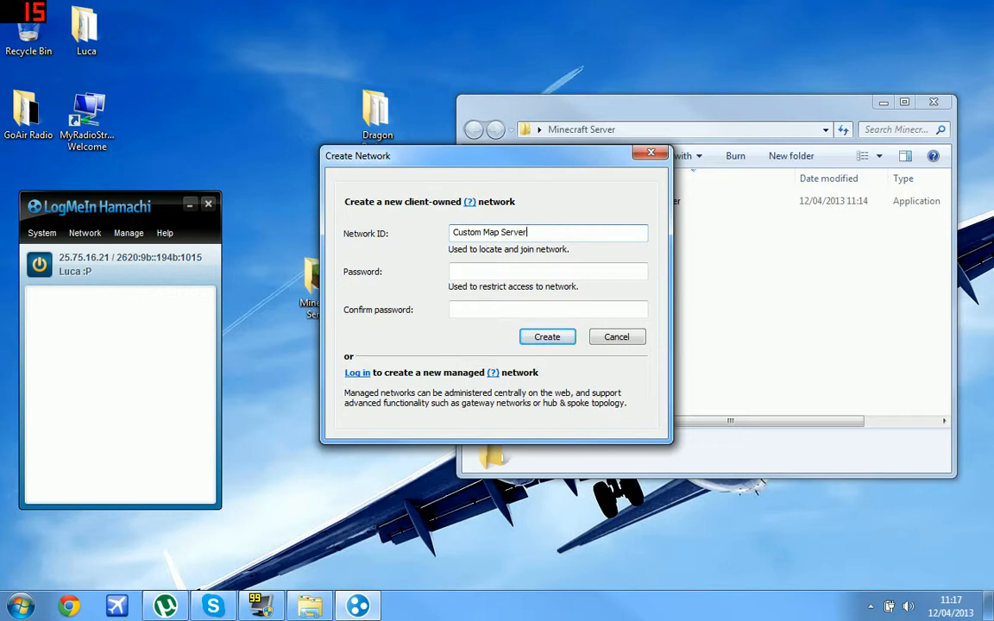
{"action": "key", "text": "Tab"}
{"action": "type", "text": "•••"}
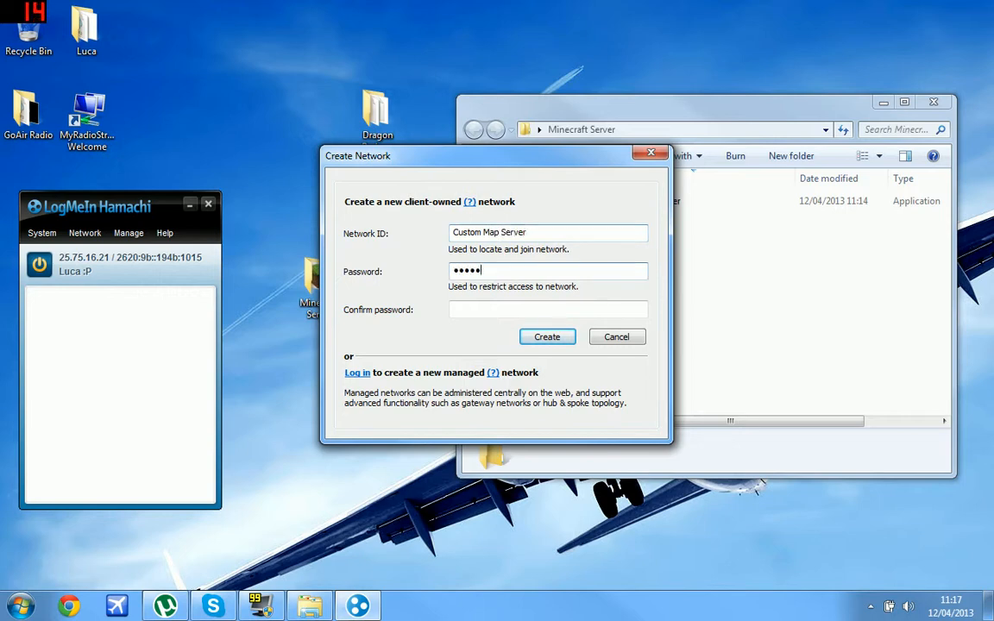
{"action": "key", "text": "Tab"}
{"action": "type", "text": "••••••"}
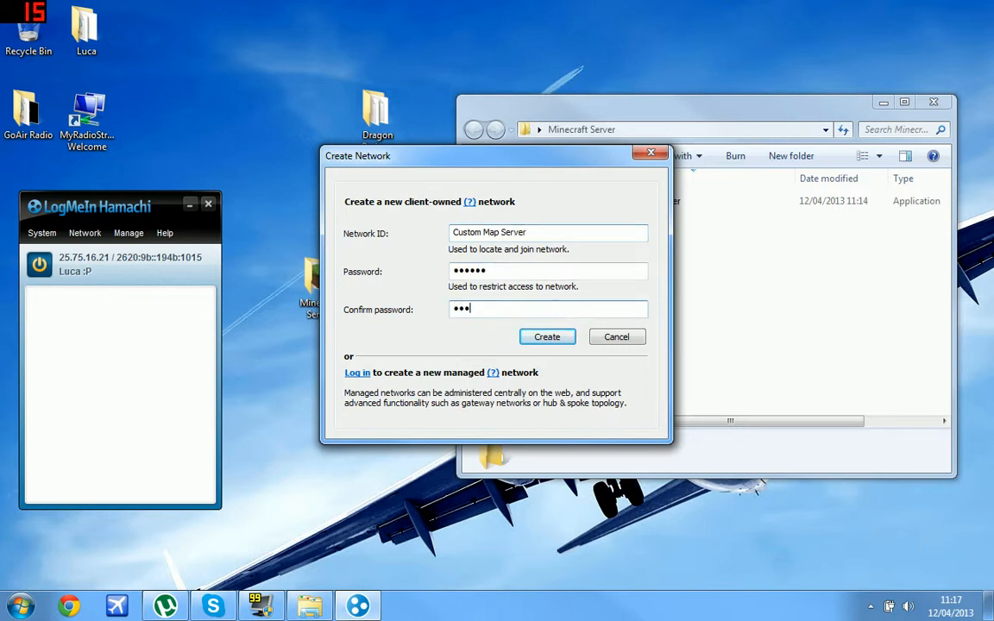
{"action": "key", "text": "Return"}
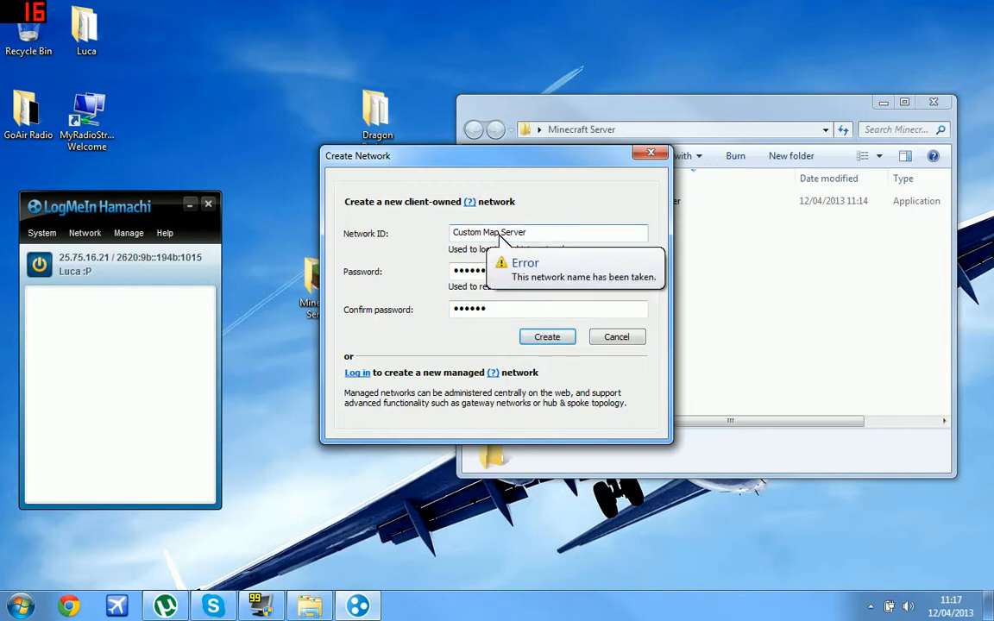
{"action": "type", "text": "1235"}
{"action": "key", "text": "Return"}
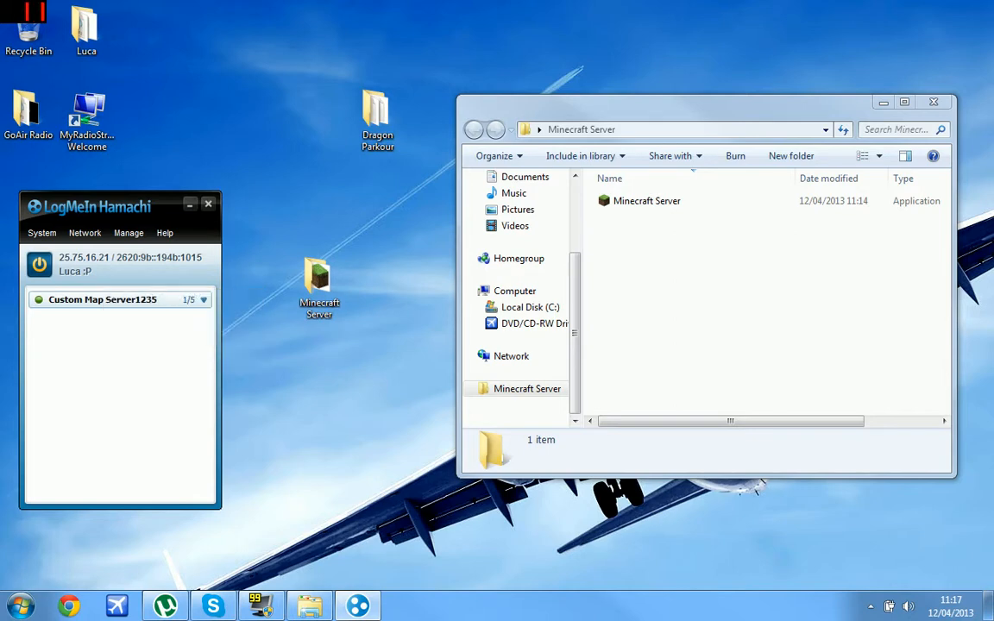
Copy this computer's Hamachi IPv4 address.
{"action": "right_click", "coordinate": [72, 258]}
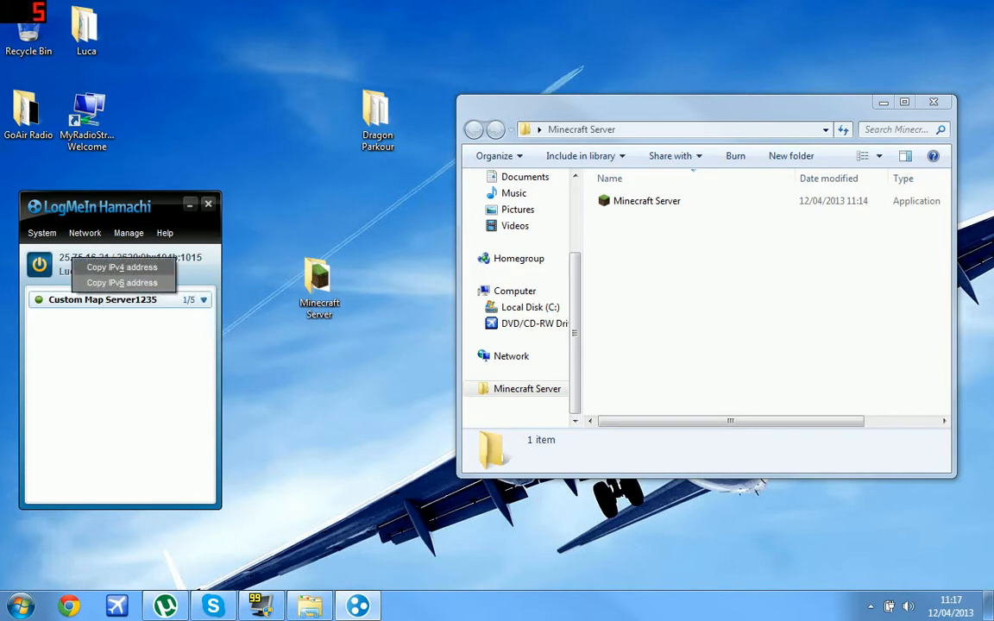
{"action": "left_click", "coordinate": [121, 268]}
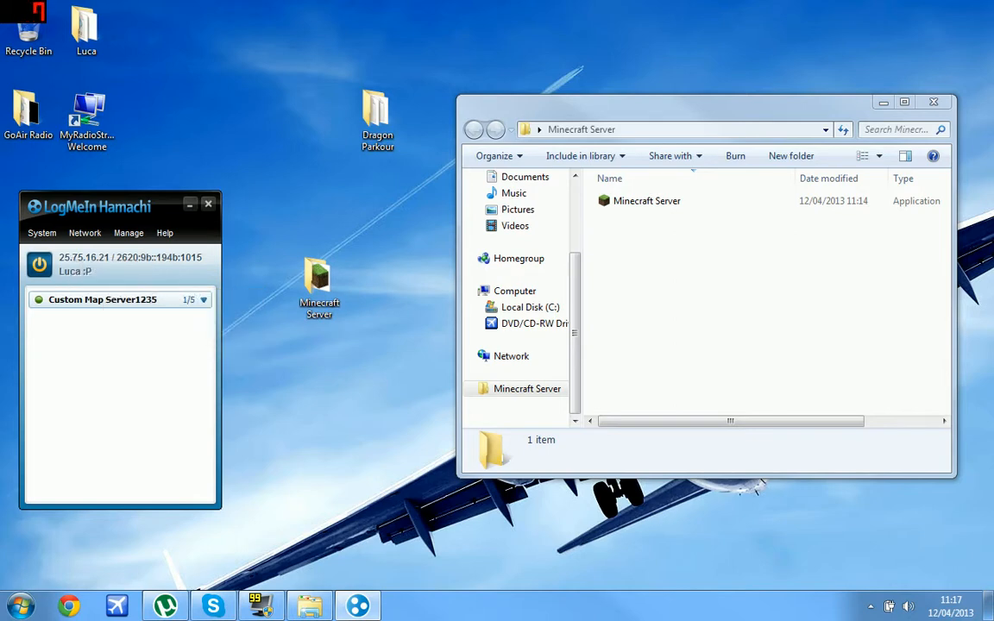
{"action": "left_click", "coordinate": [648, 201]}
Run Minecraft Server, let it generate the world, then shut it down with 'stop'.
{"action": "double_click", "coordinate": [648, 202]}
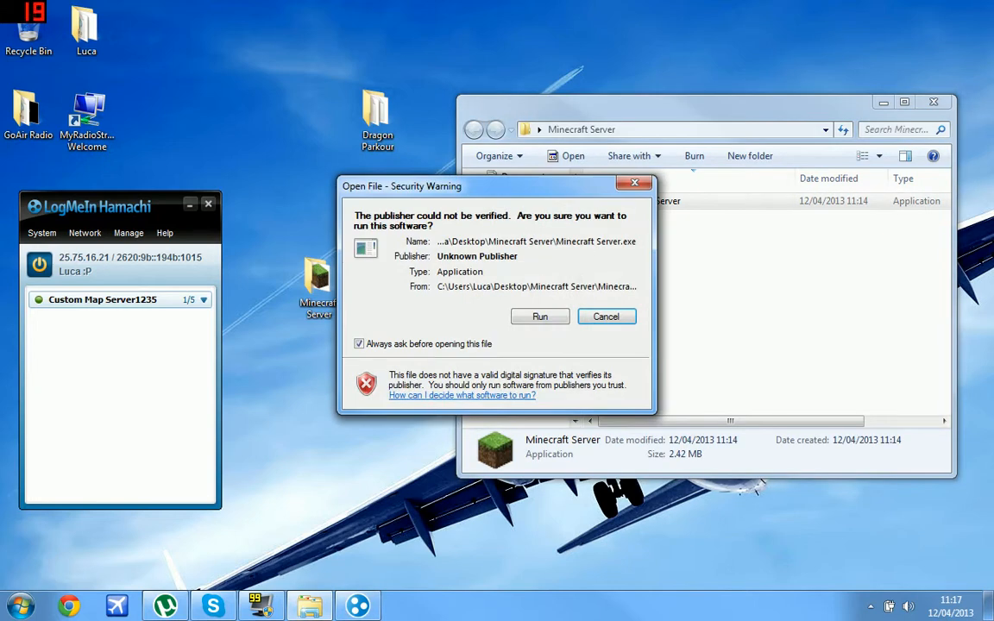
{"action": "left_click", "coordinate": [540, 316]}
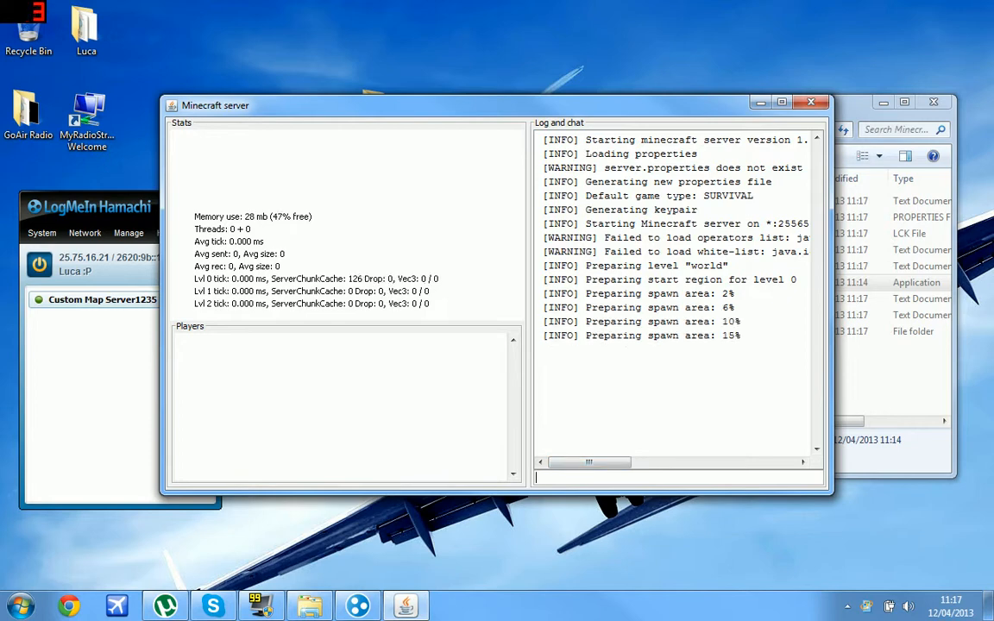
{"action": "type", "text": "stop"}
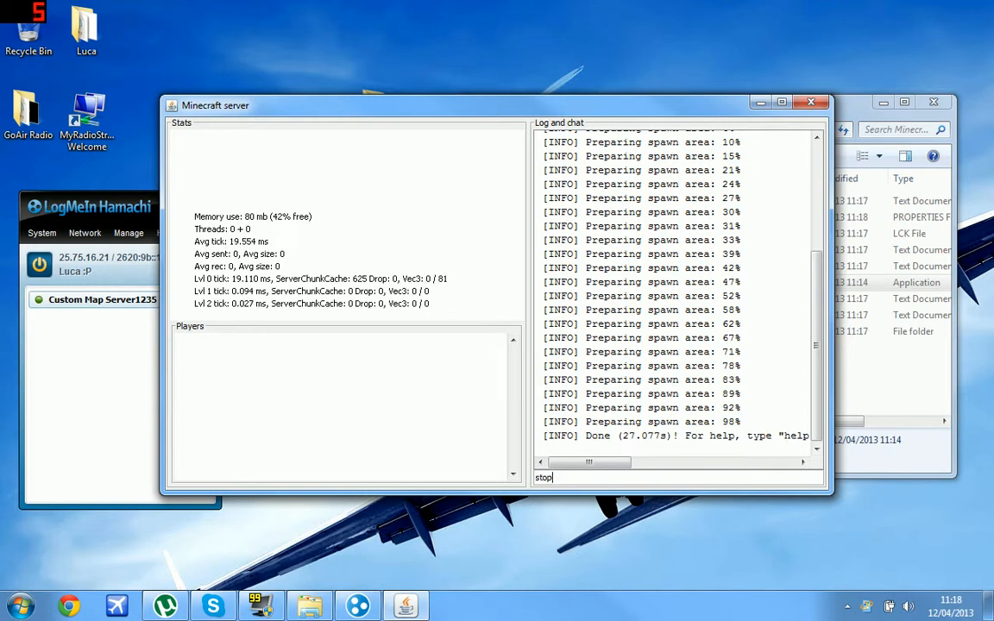
{"action": "key", "text": "Return"}
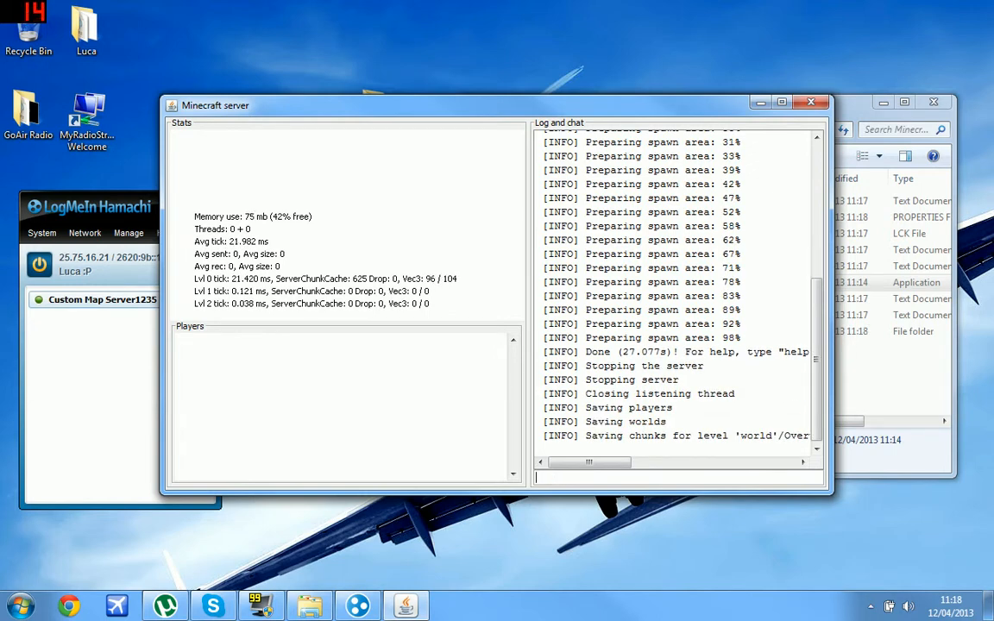
{"action": "key", "text": "alt+Tab"}
{"action": "key", "text": "alt+Tab"}
Move the server console out of the way and select the server properties file.
{"action": "left_click_drag", "start_coordinate": [704, 104], "coordinate": [736, 184]}
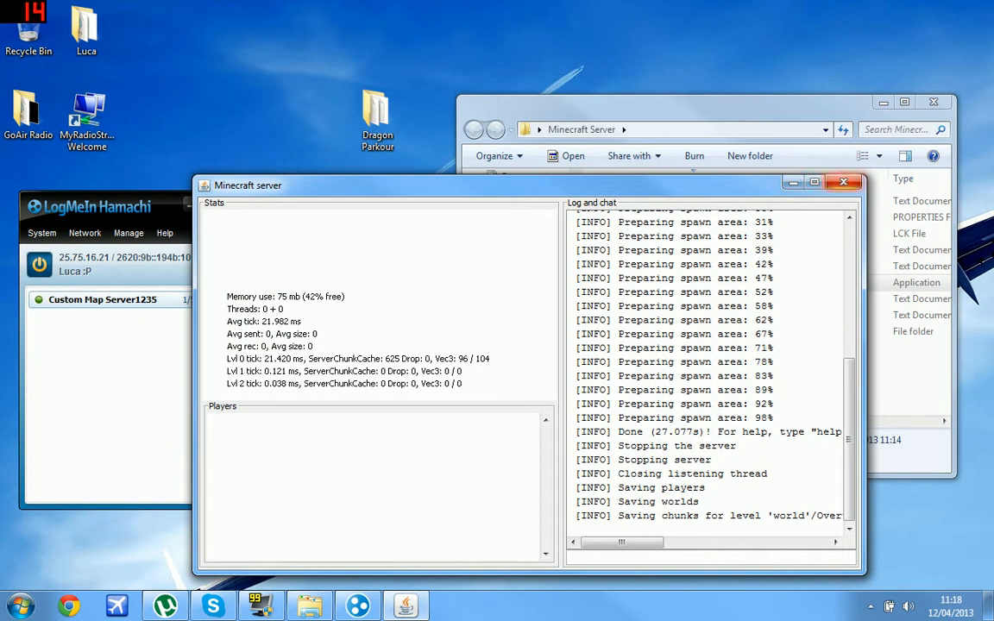
{"action": "left_click_drag", "start_coordinate": [751, 186], "coordinate": [719, 553]}
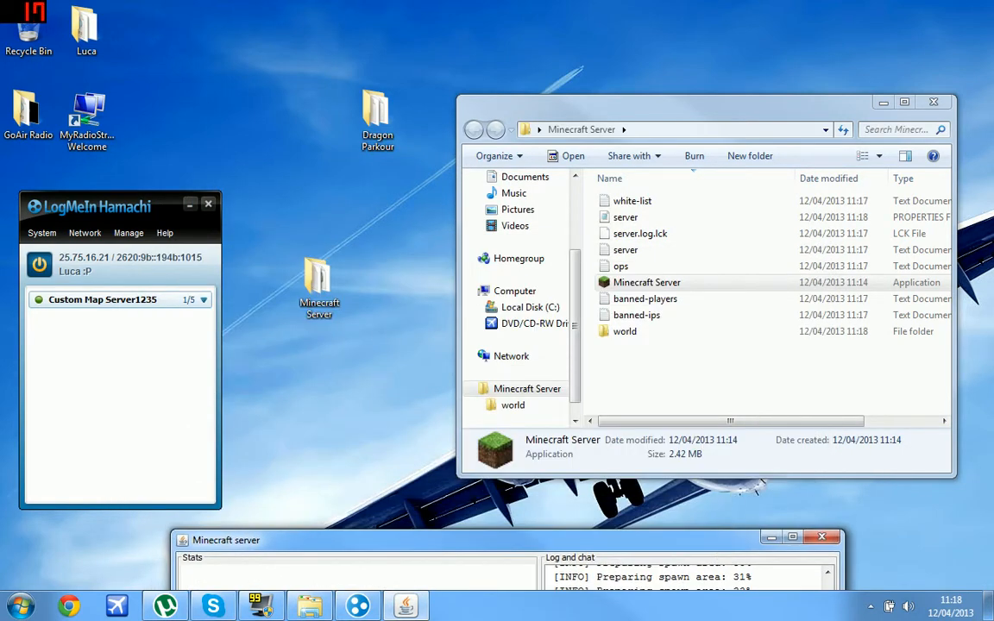
{"action": "left_click", "coordinate": [644, 106]}
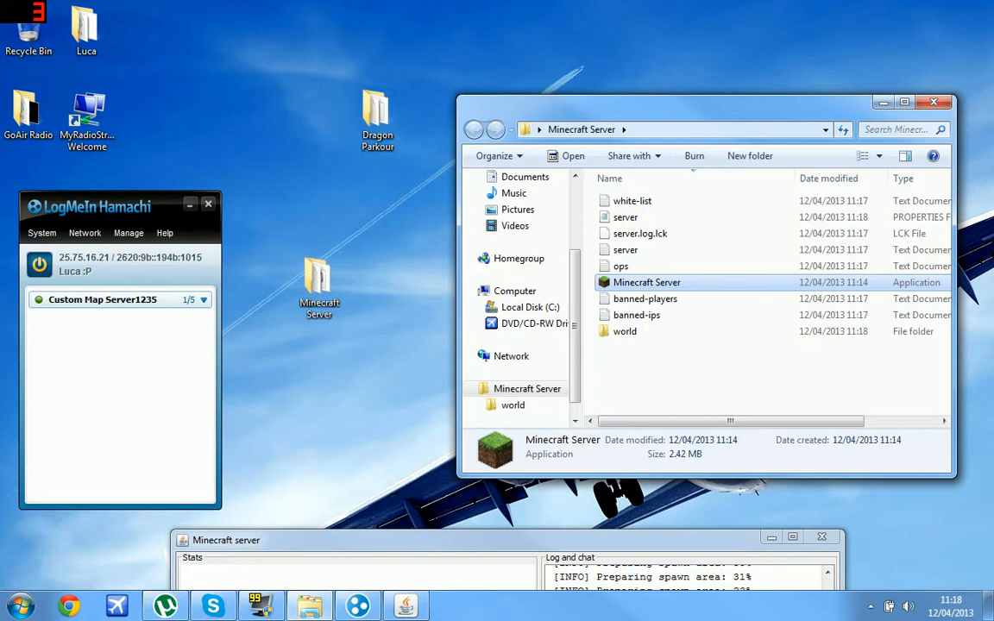
{"action": "left_click_drag", "start_coordinate": [449, 542], "coordinate": [393, 168]}
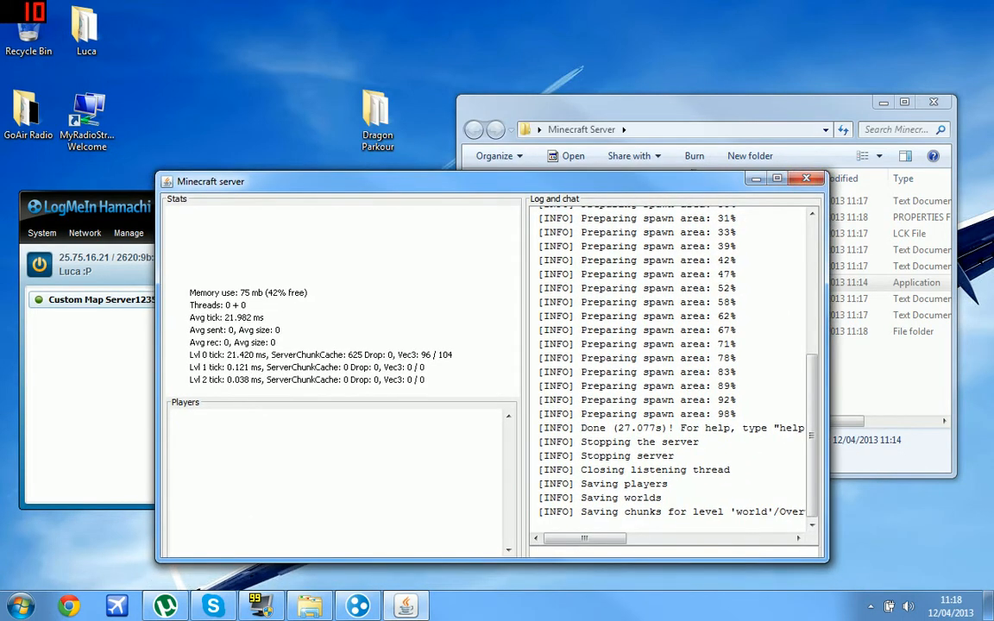
{"action": "left_click_drag", "start_coordinate": [673, 181], "coordinate": [595, 591]}
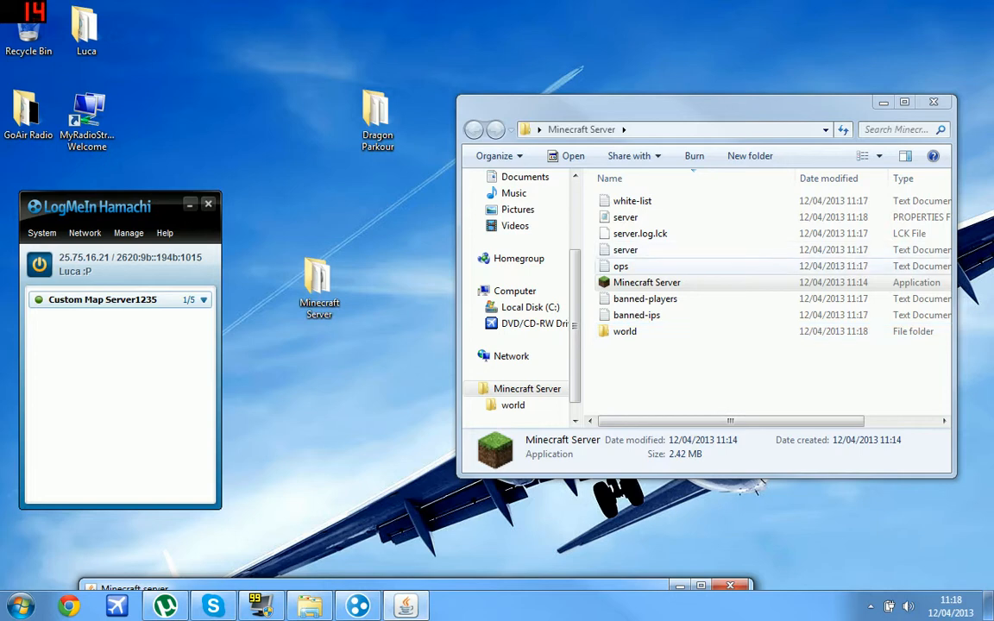
{"action": "left_click", "coordinate": [627, 217]}
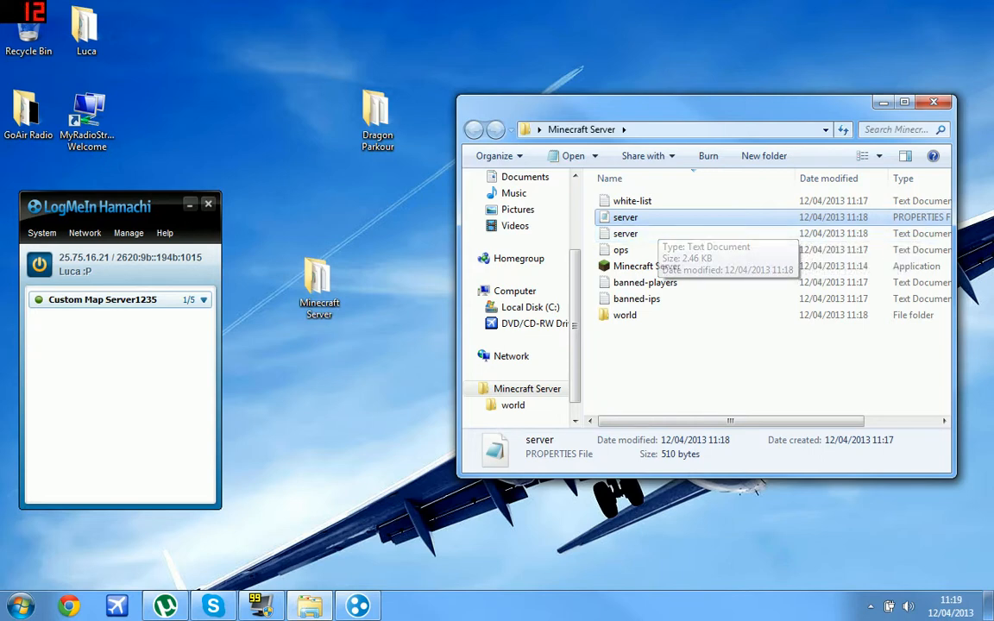
Open server.properties in Notepad through the Open with dialog.
{"action": "right_click", "coordinate": [662, 219]}
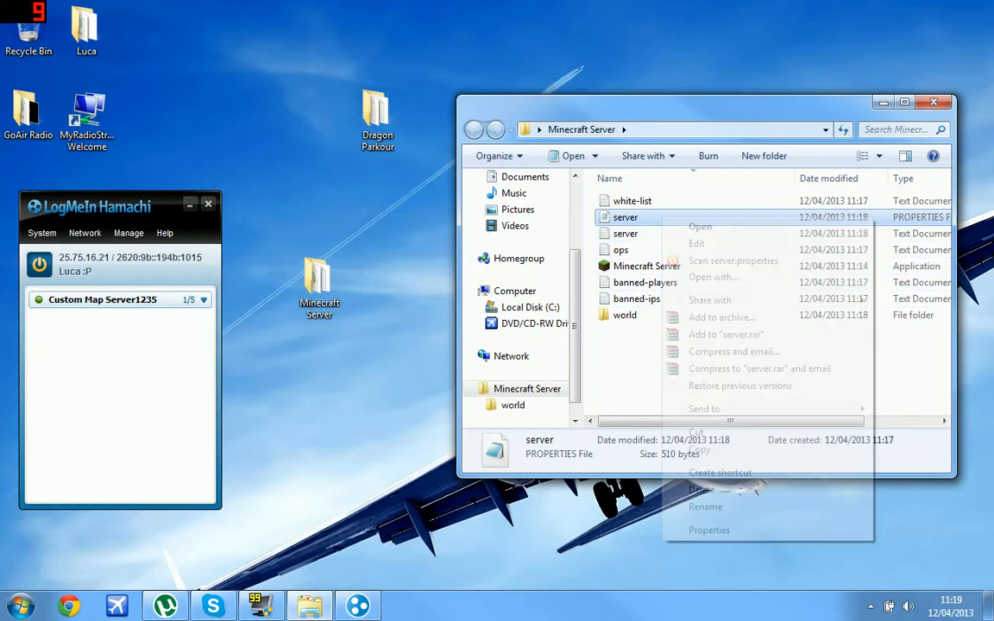
{"action": "left_click", "coordinate": [714, 278]}
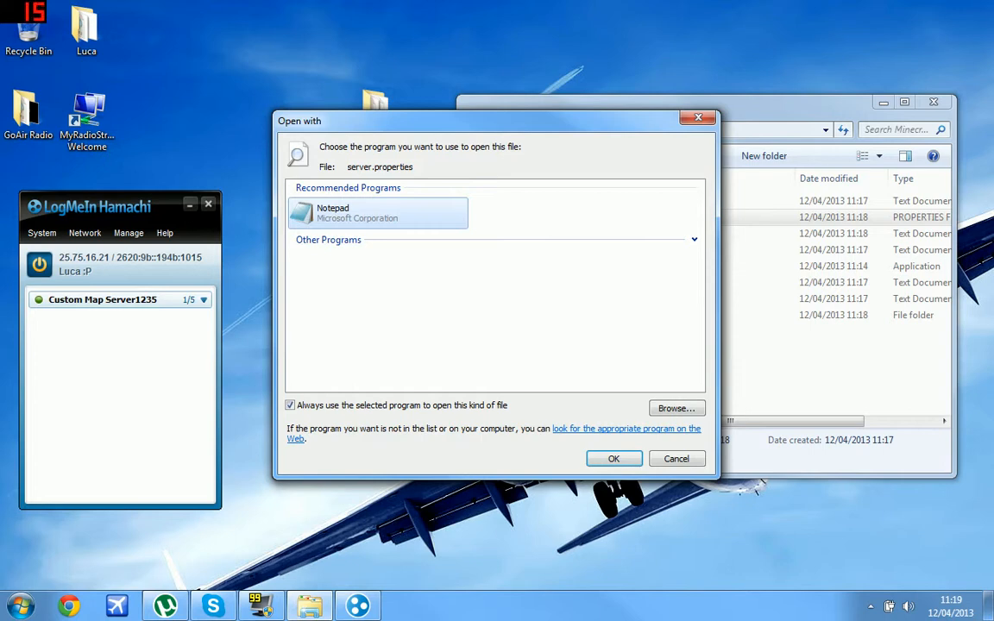
{"action": "left_click_drag", "start_coordinate": [596, 121], "coordinate": [477, 112]}
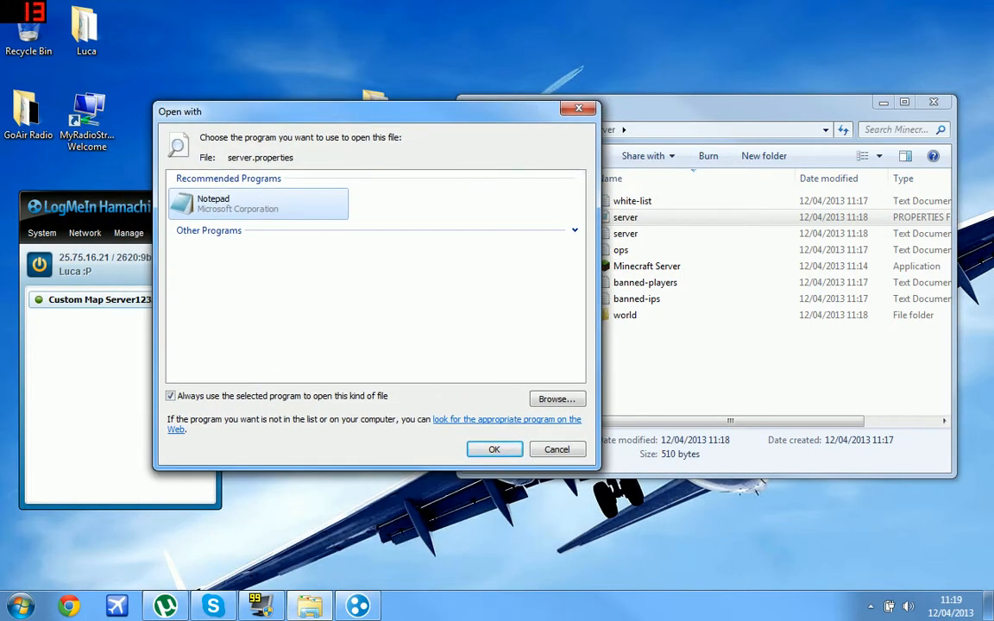
{"action": "left_click", "coordinate": [575, 230]}
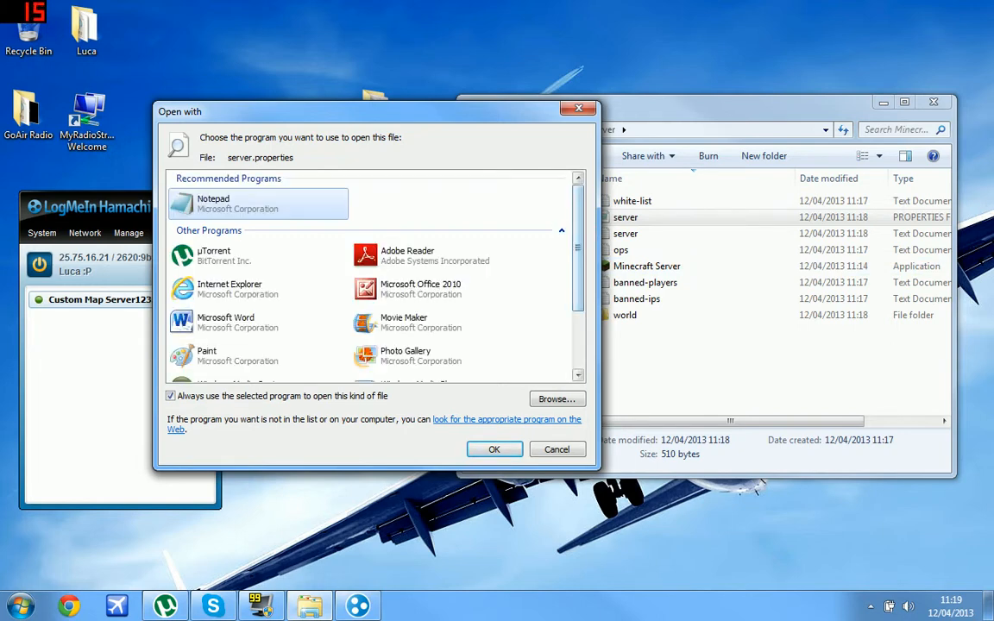
{"action": "scroll", "coordinate": [372, 277], "scroll_direction": "down", "scroll_amount": 5}
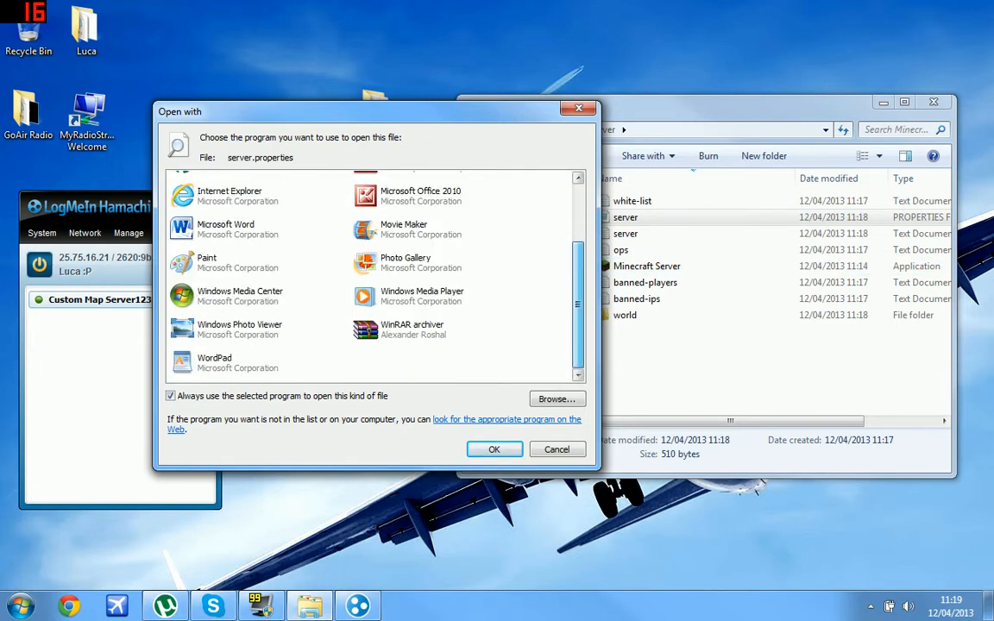
{"action": "left_click_drag", "start_coordinate": [578, 304], "coordinate": [578, 244]}
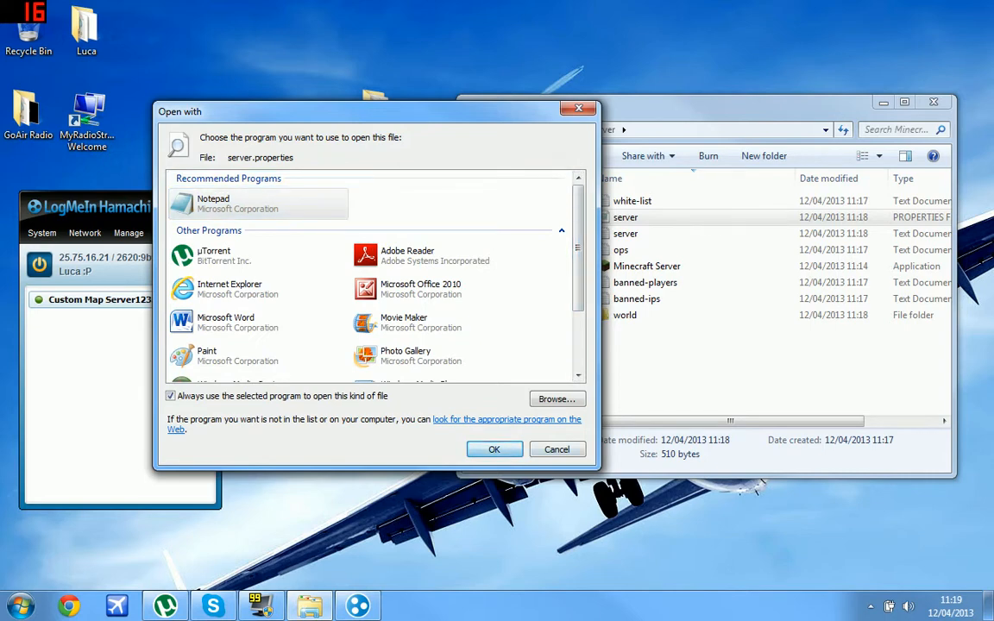
{"action": "left_click", "coordinate": [495, 450]}
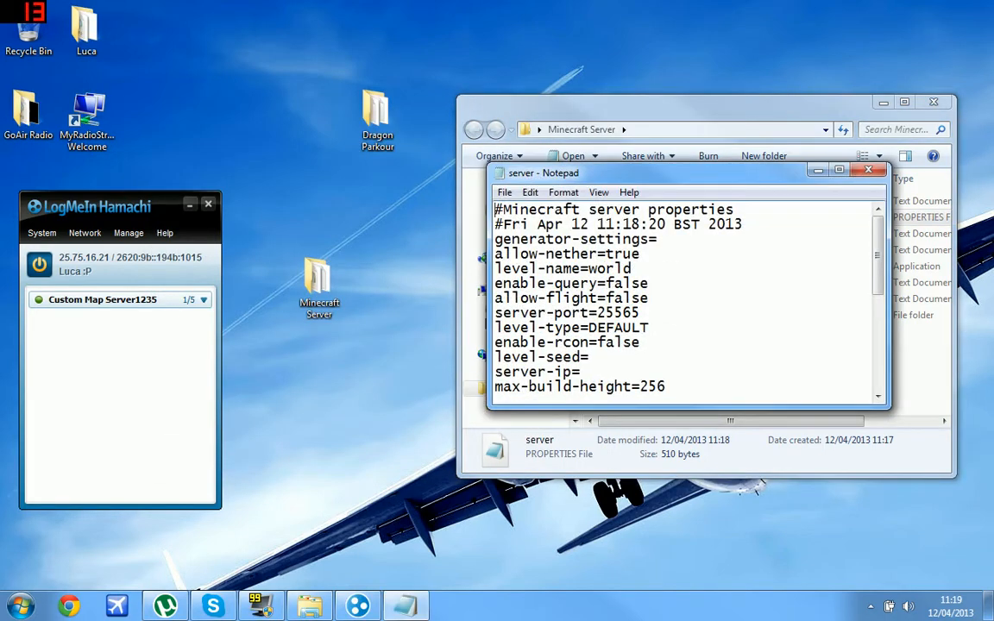
Enlarge Notepad to show the whole file and replace the motd with the owner's Custom Map SERVER title.
{"action": "left_click_drag", "start_coordinate": [763, 177], "coordinate": [802, 1]}
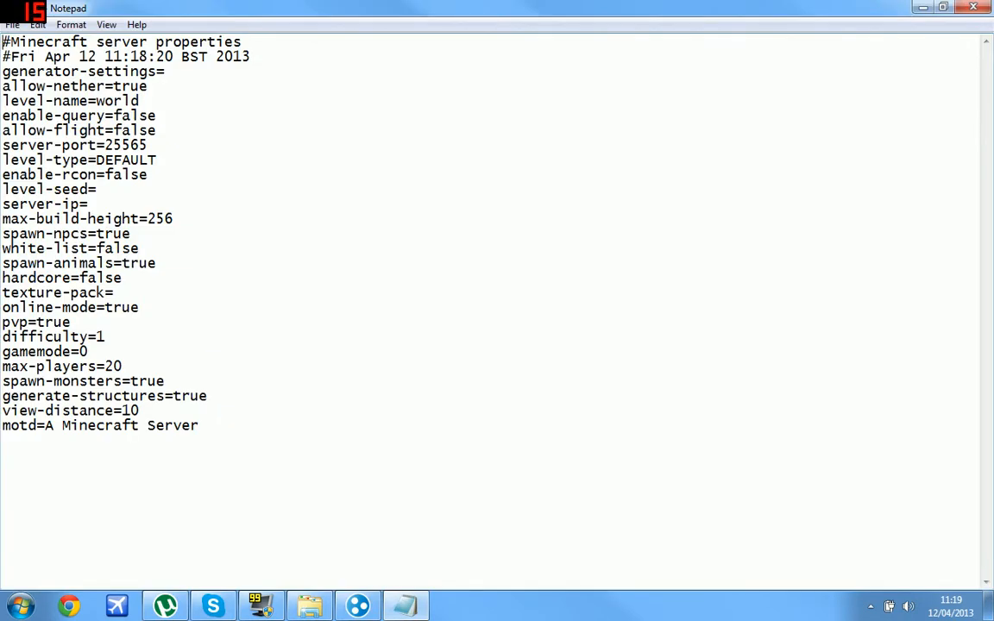
{"action": "left_click", "coordinate": [945, 7]}
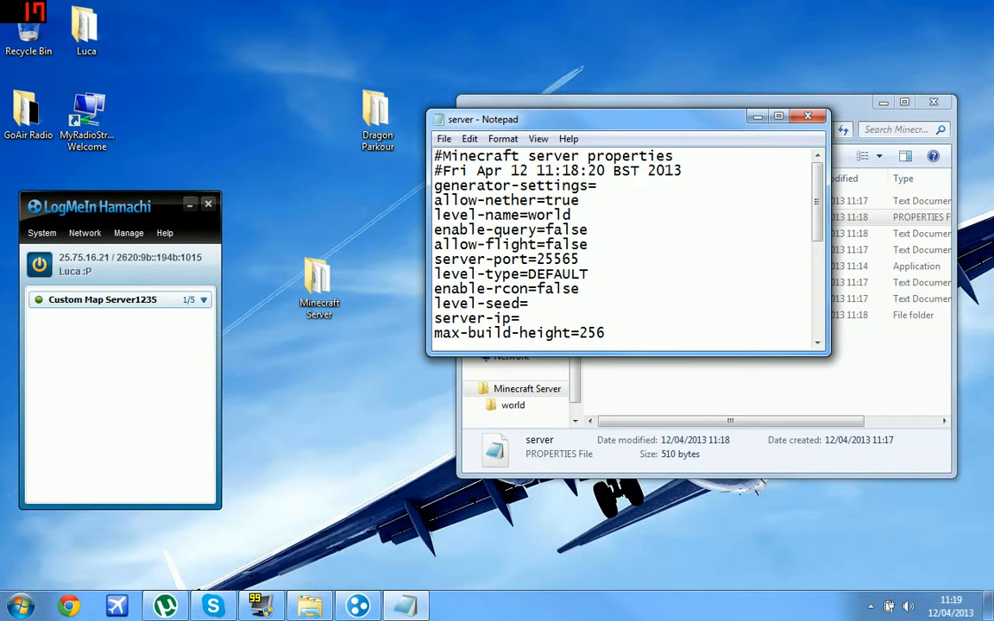
{"action": "left_click_drag", "start_coordinate": [829, 354], "coordinate": [985, 618]}
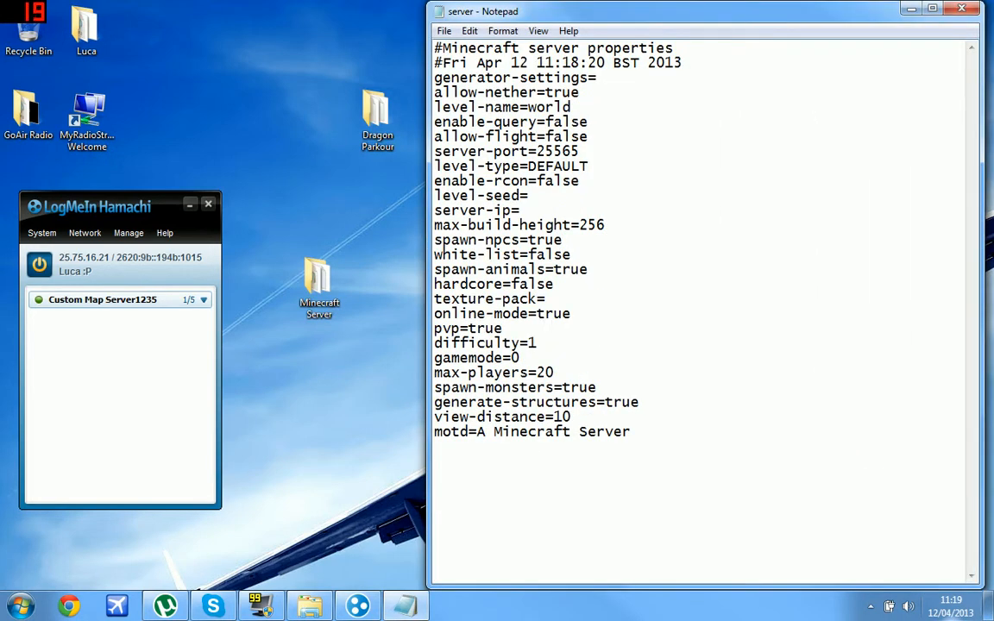
{"action": "left_click_drag", "start_coordinate": [631, 431], "coordinate": [476, 432]}
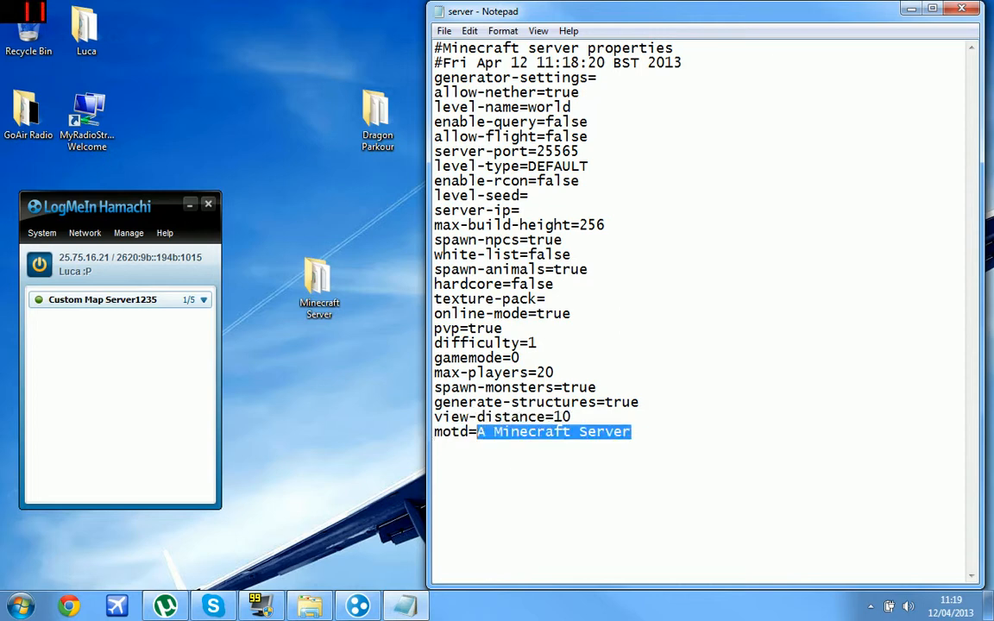
{"action": "key", "text": "BackSpace"}
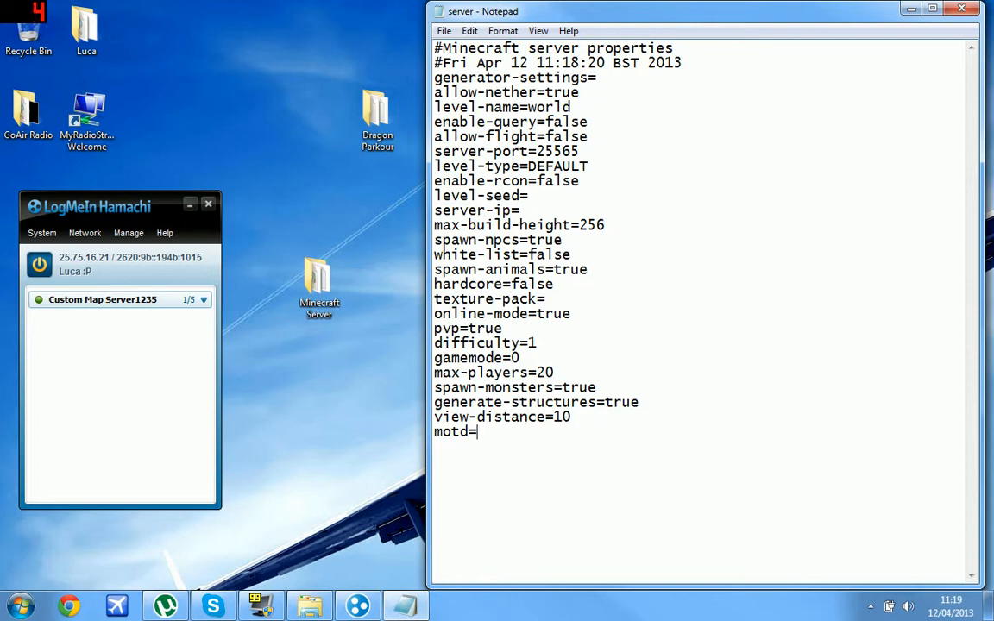
{"action": "type", "text": "MFHD's Custom Ma"}
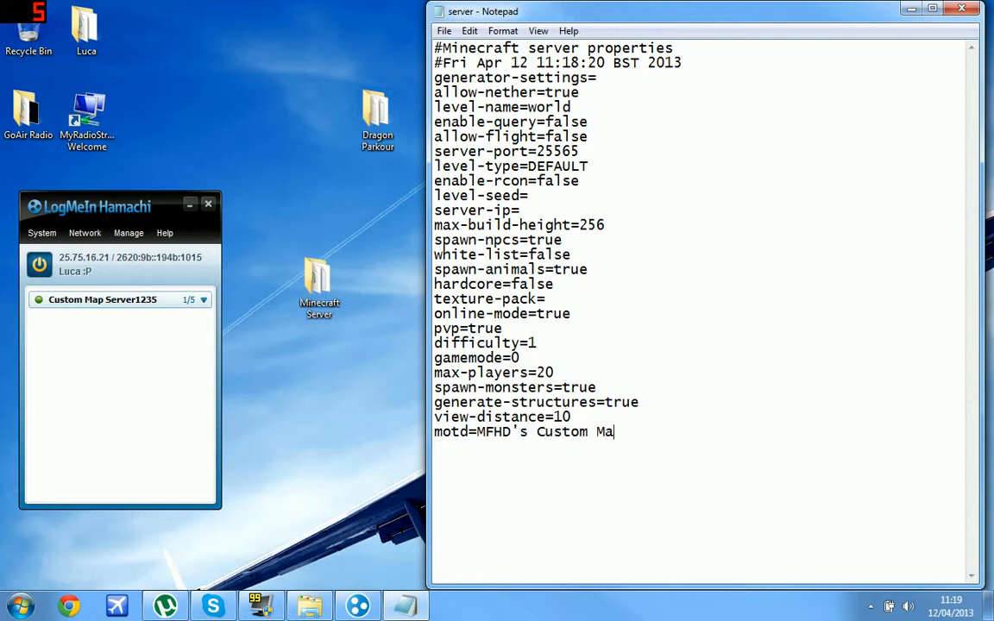
{"action": "type", "text": "p SERVER"}
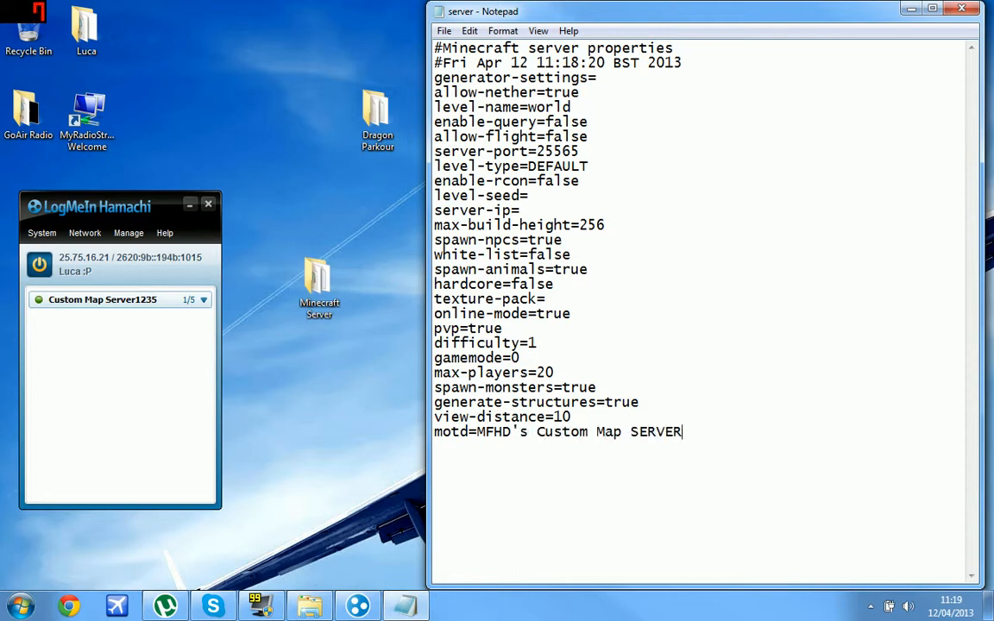
Change max-players from 20 to 3.
{"action": "left_click", "coordinate": [554, 373]}
{"action": "key", "text": "shift+Left"}
{"action": "key", "text": "shift+Left"}
{"action": "type", "text": "3"}
{"action": "key", "text": "shift+Left"}
{"action": "left_click", "coordinate": [549, 372]}
{"action": "key", "text": "shift+Left"}
{"action": "key", "text": "Left"}
{"action": "left_click", "coordinate": [85, 233]}
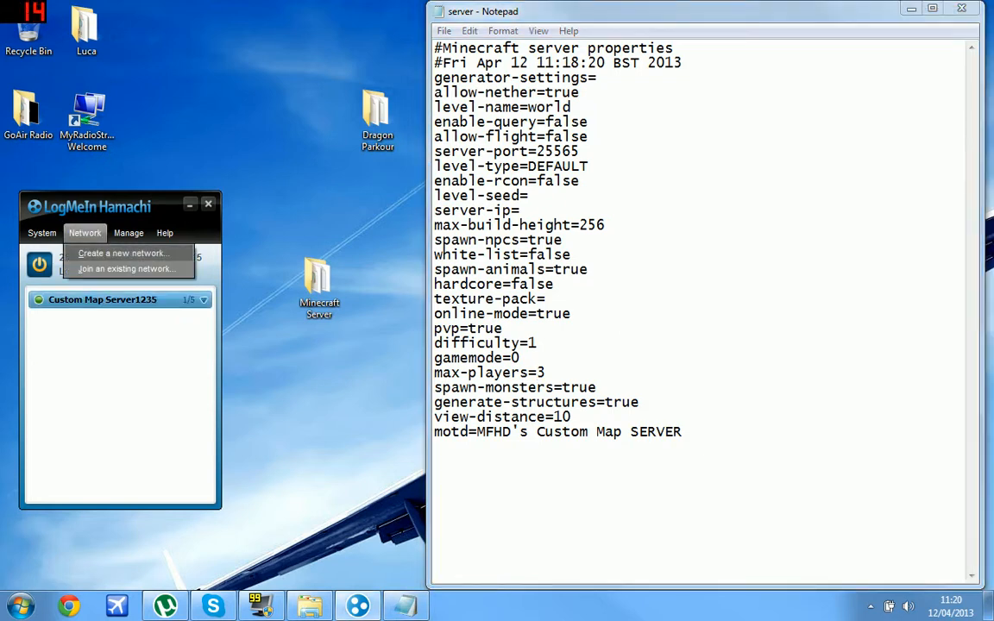
{"action": "left_click", "coordinate": [125, 269]}
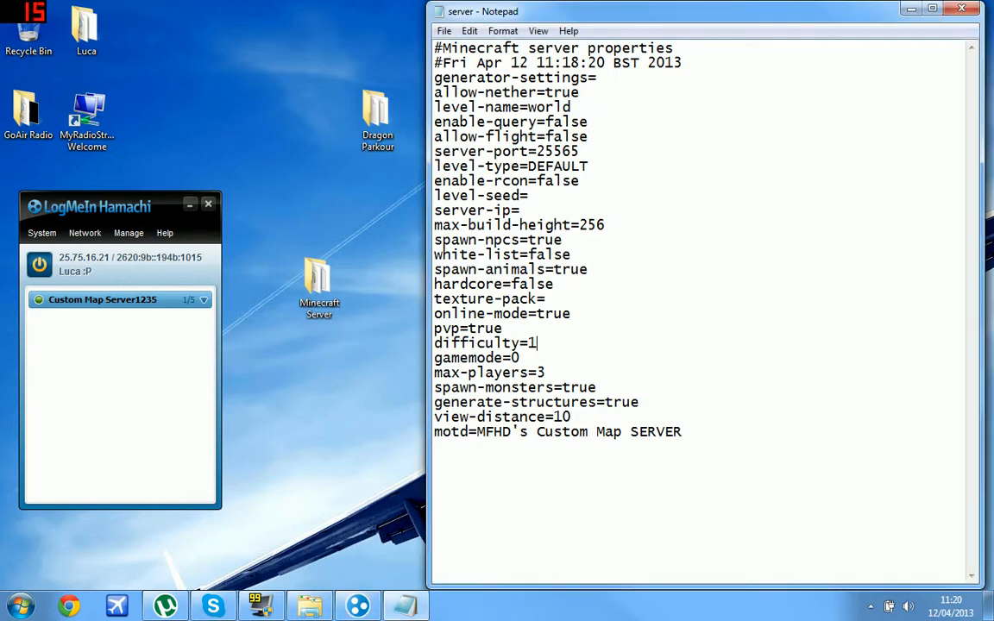
Paste the copied address into the server-ip value.
{"action": "left_click_drag", "start_coordinate": [538, 343], "coordinate": [528, 344]}
{"action": "left_click", "coordinate": [538, 344]}
{"action": "left_click", "coordinate": [503, 328]}
{"action": "left_click", "coordinate": [485, 329]}
{"action": "left_click", "coordinate": [503, 329]}
{"action": "left_click", "coordinate": [571, 314]}
{"action": "left_click", "coordinate": [520, 211]}
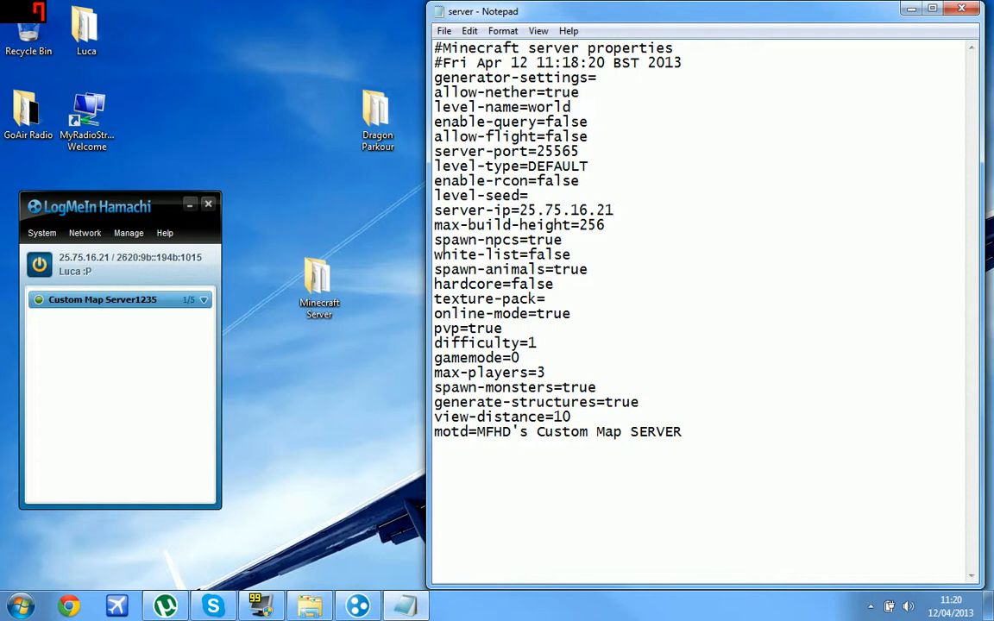
{"action": "left_click_drag", "start_coordinate": [518, 210], "coordinate": [615, 209]}
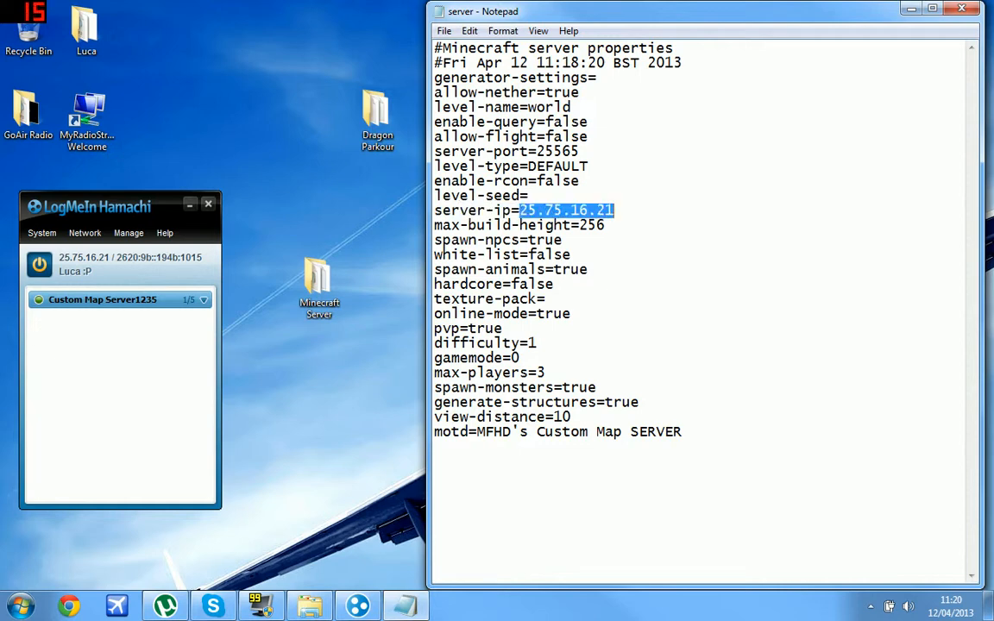
{"action": "type", "text": "25.75.16.21"}
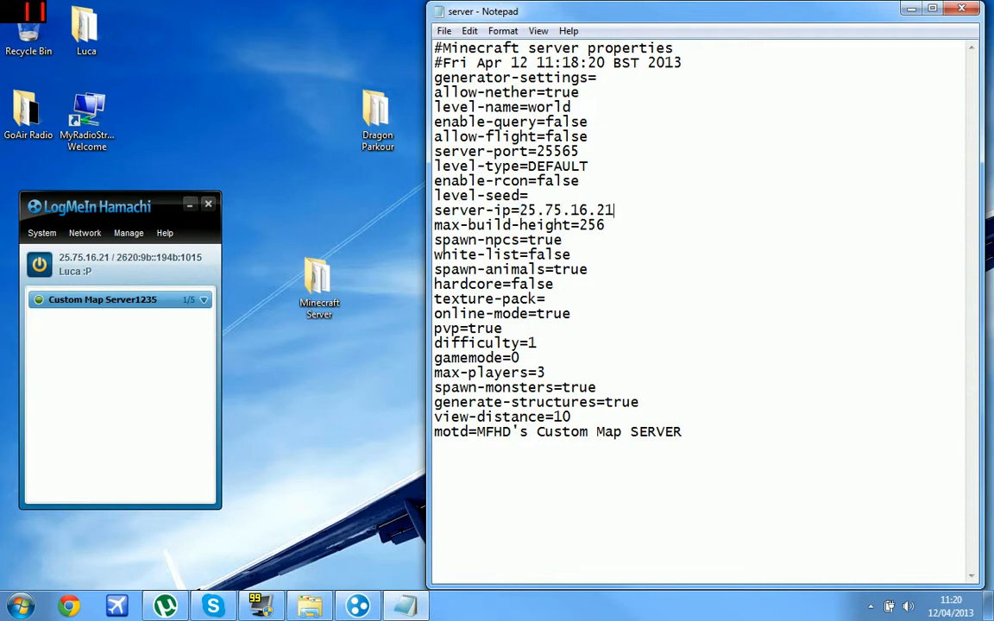
Set allow-flight to true.
{"action": "left_click_drag", "start_coordinate": [581, 151], "coordinate": [494, 151]}
{"action": "left_click", "coordinate": [494, 151]}
{"action": "double_click", "coordinate": [493, 151]}
{"action": "left_click", "coordinate": [554, 138]}
{"action": "left_click_drag", "start_coordinate": [589, 138], "coordinate": [546, 137]}
{"action": "left_click", "coordinate": [591, 138]}
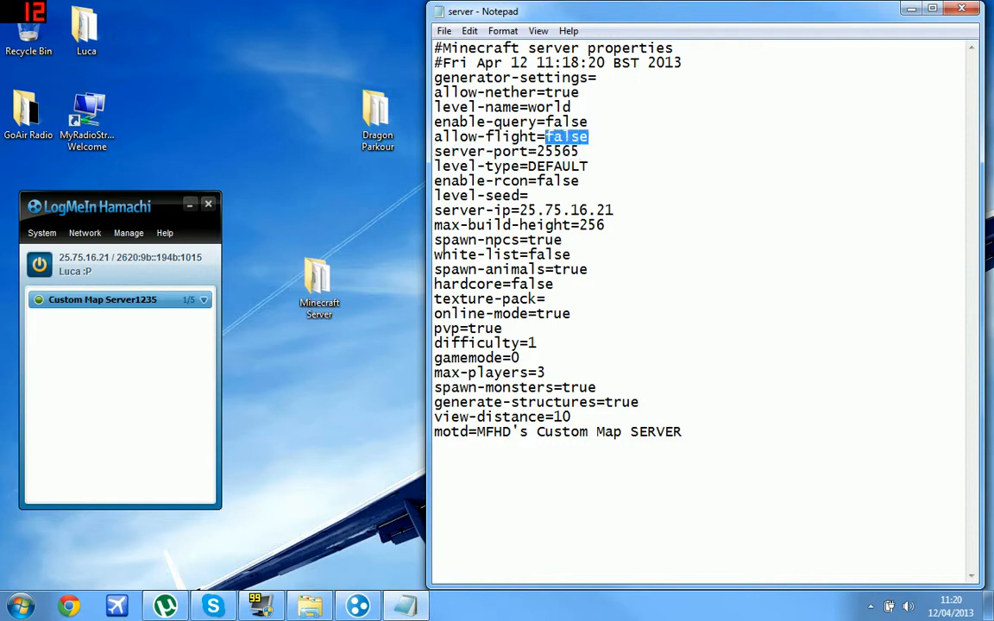
{"action": "type", "text": "TRUE"}
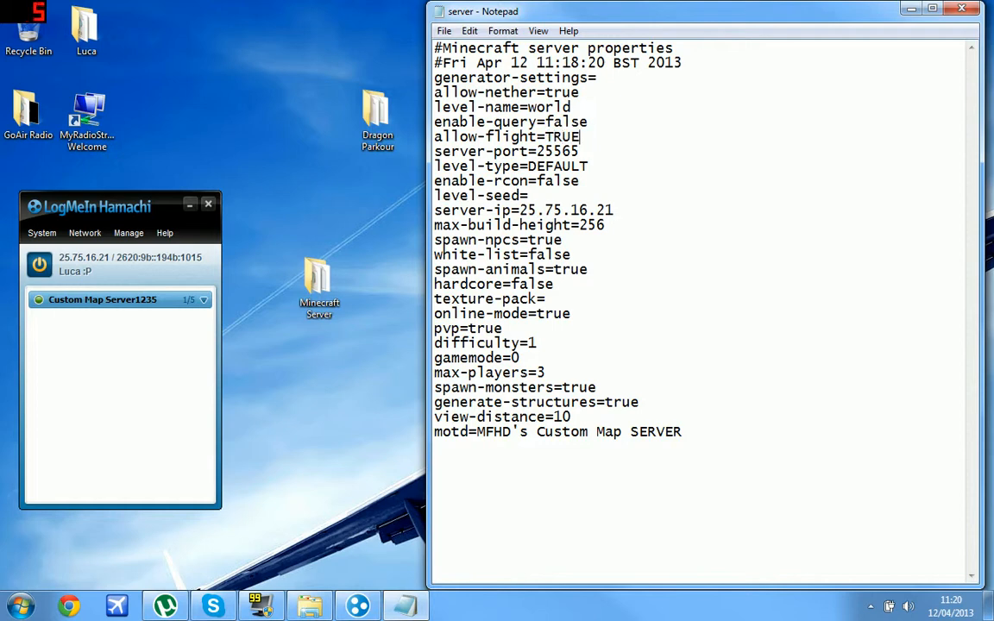
{"action": "key", "text": "BackSpace"}
{"action": "key", "text": "BackSpace"}
{"action": "key", "text": "BackSpace"}
{"action": "key", "text": "BackSpace"}
{"action": "type", "text": "true"}
Change gamemode from 0 to 1 and save server.properties on closing.
{"action": "left_click_drag", "start_coordinate": [521, 359], "coordinate": [512, 358]}
{"action": "left_click", "coordinate": [522, 358]}
{"action": "key", "text": "BackSpace"}
{"action": "type", "text": "1"}
{"action": "left_click", "coordinate": [962, 9]}
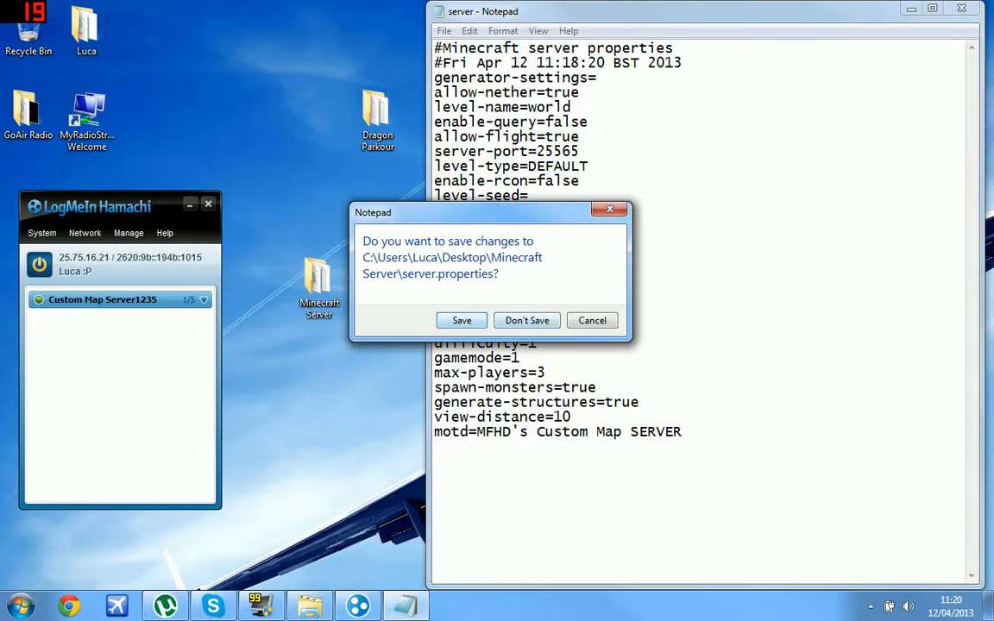
{"action": "left_click", "coordinate": [462, 321]}
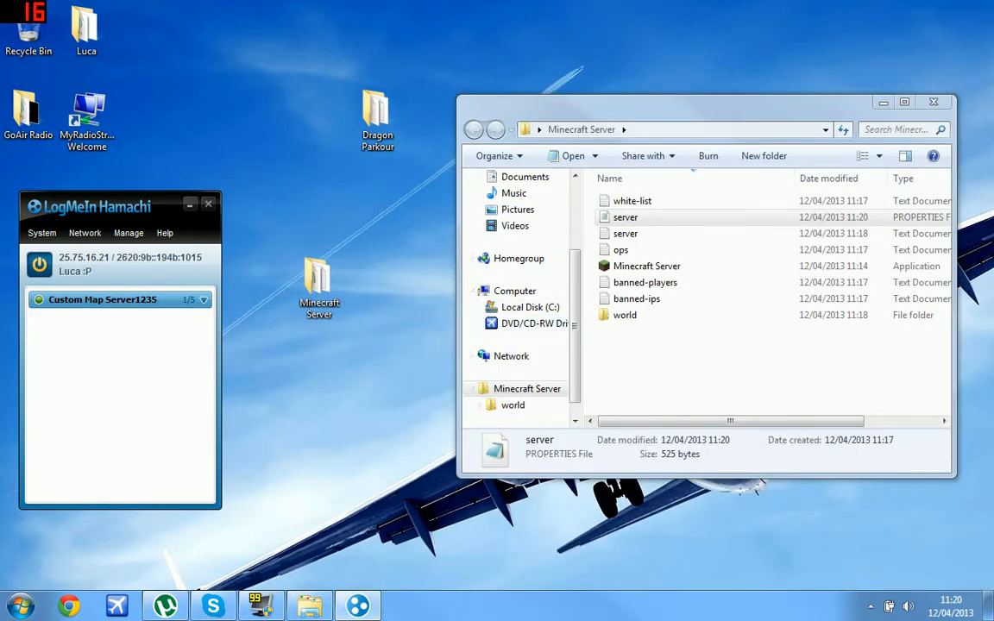
Close Hamachi, enter three operator usernames in ops.txt on separate lines, and save it.
{"action": "left_click", "coordinate": [208, 204]}
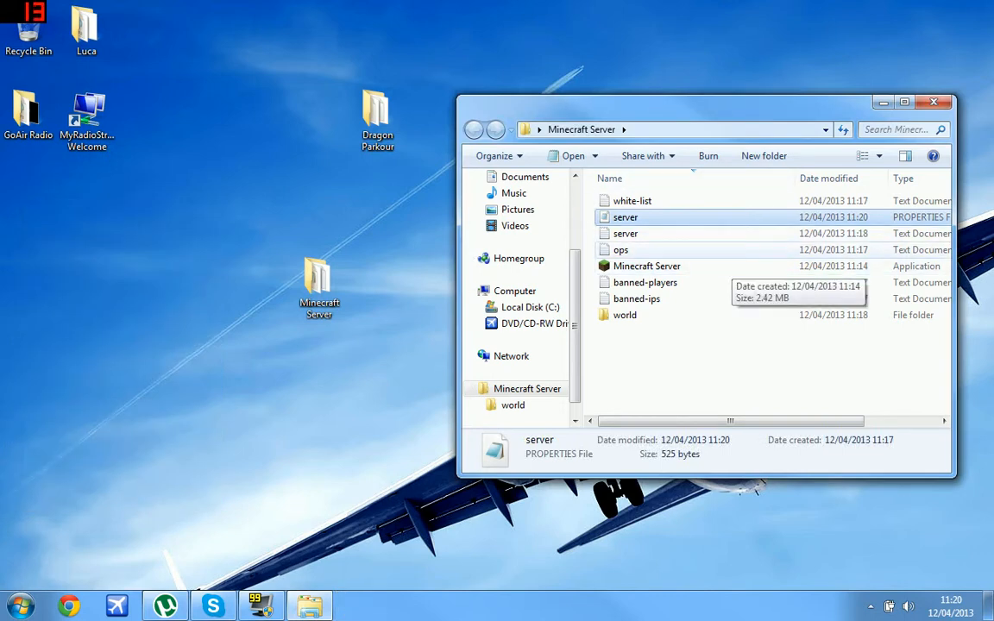
{"action": "double_click", "coordinate": [673, 250]}
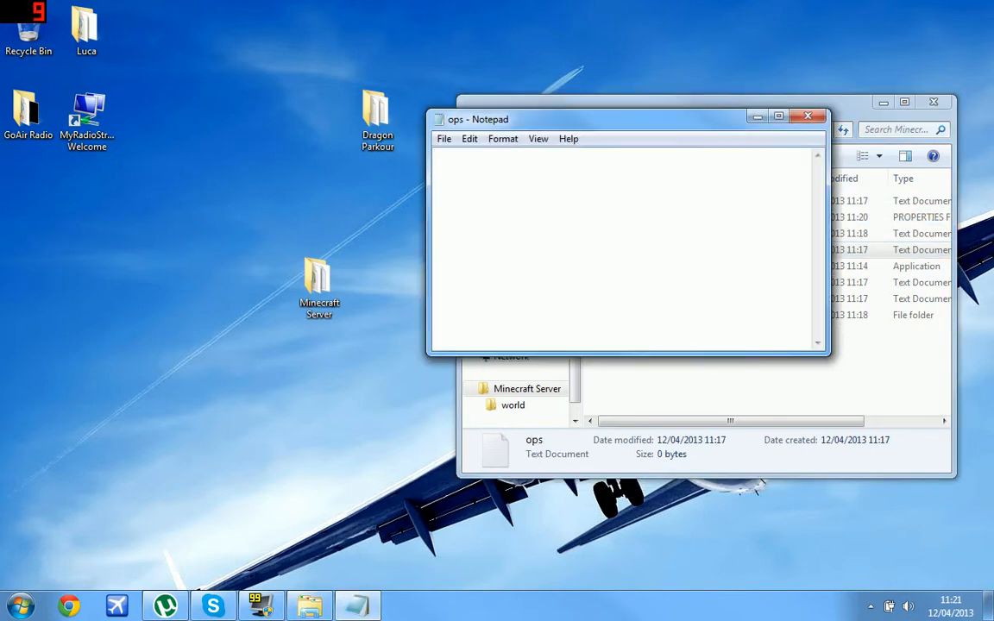
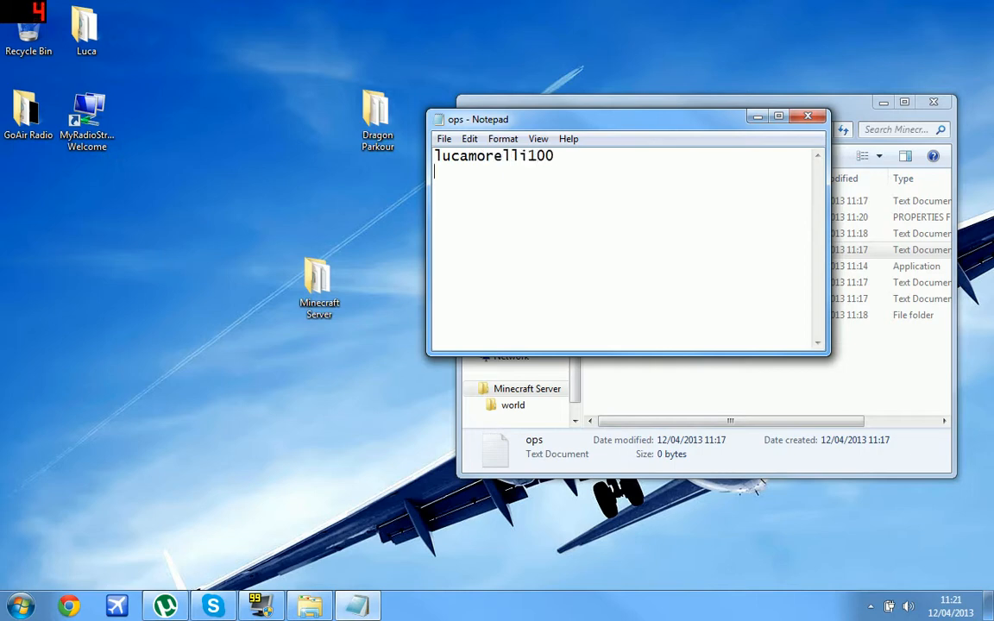
{"action": "type", "text": "pHOZh"}
{"action": "key", "text": "Return"}
{"action": "type", "text": "masterminerhd"}
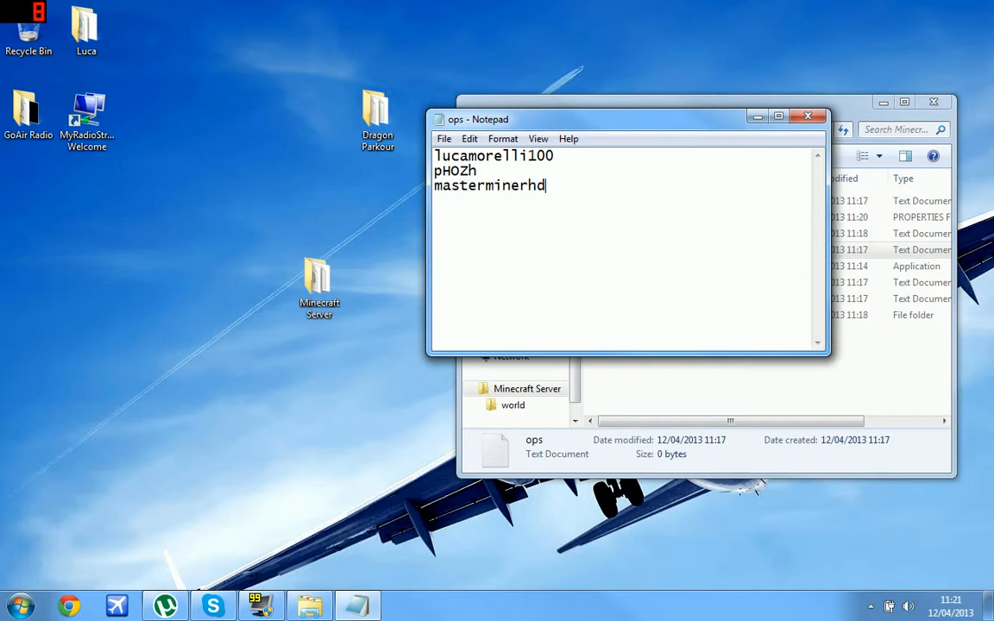
{"action": "key", "text": "BackSpace"}
{"action": "key", "text": "BackSpace"}
{"action": "type", "text": "HD2nd"}
{"action": "key", "text": "Return"}
{"action": "left_click", "coordinate": [808, 117]}
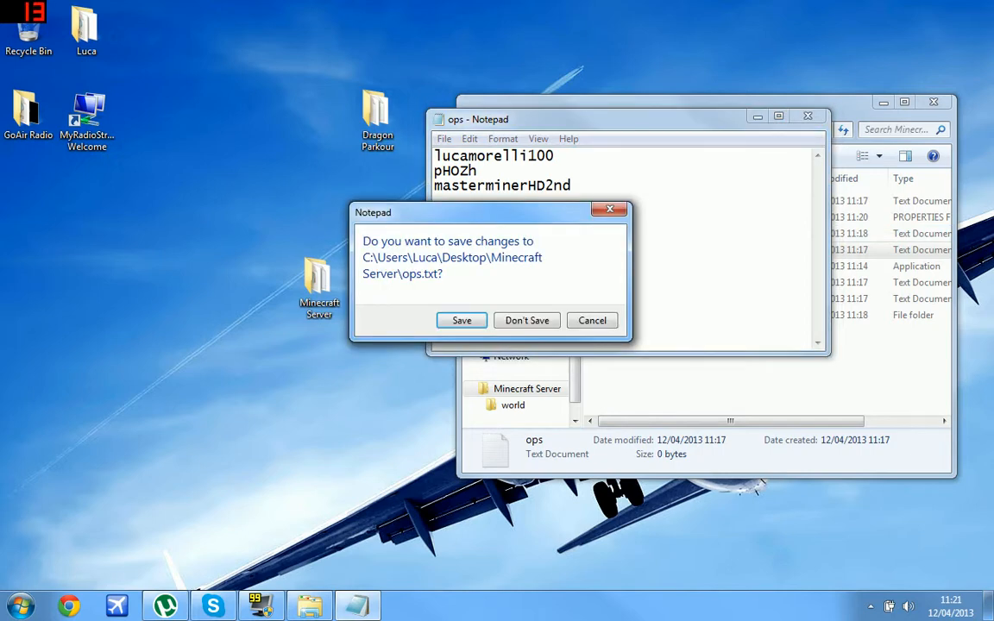
{"action": "left_click", "coordinate": [463, 321]}
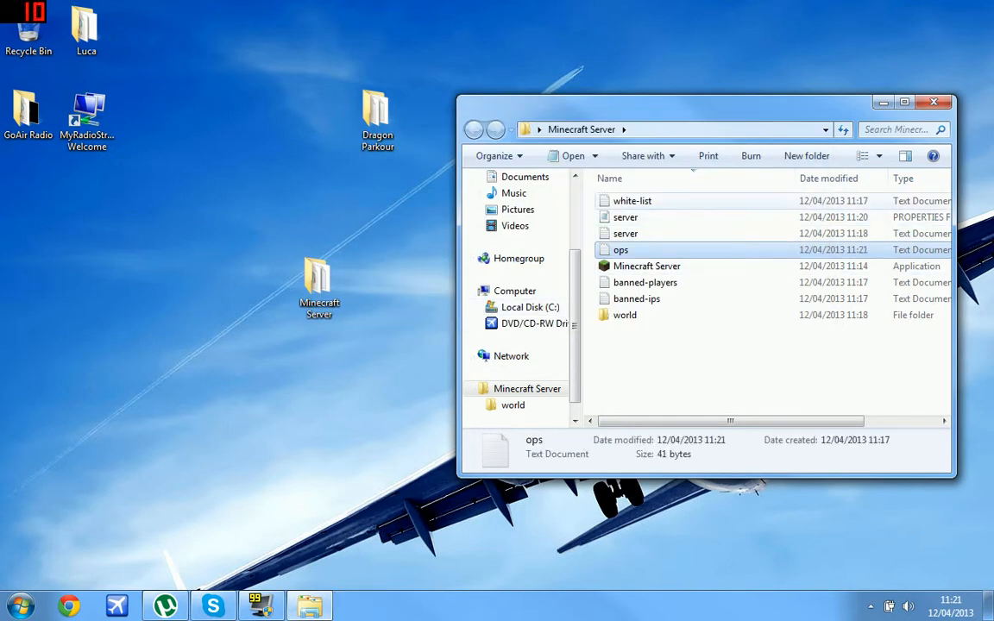
Look inside the world folder, return, and launch Minecraft Server.exe.
{"action": "left_click", "coordinate": [625, 315]}
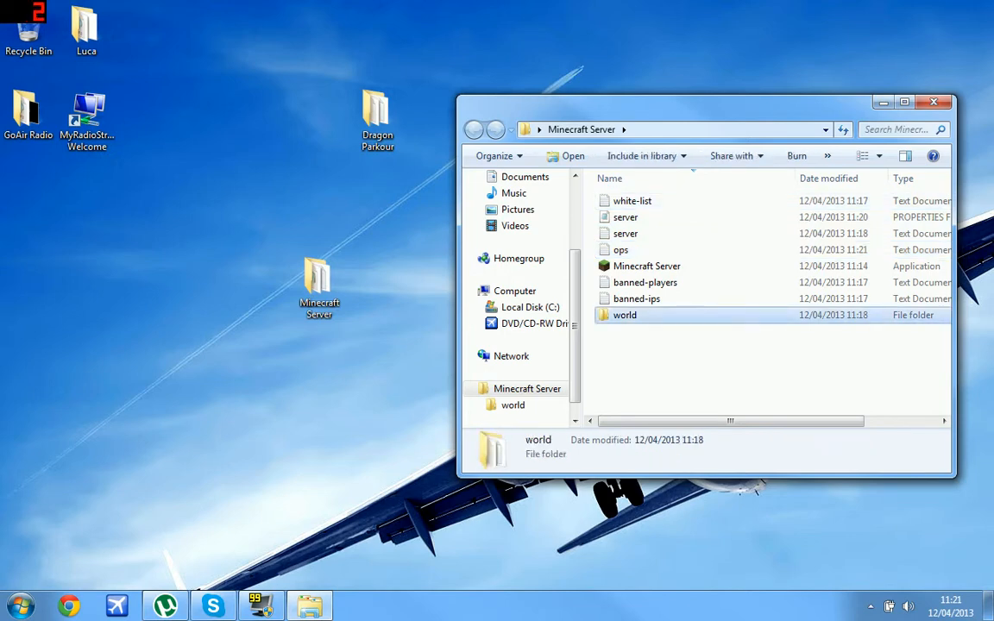
{"action": "key", "text": "F2"}
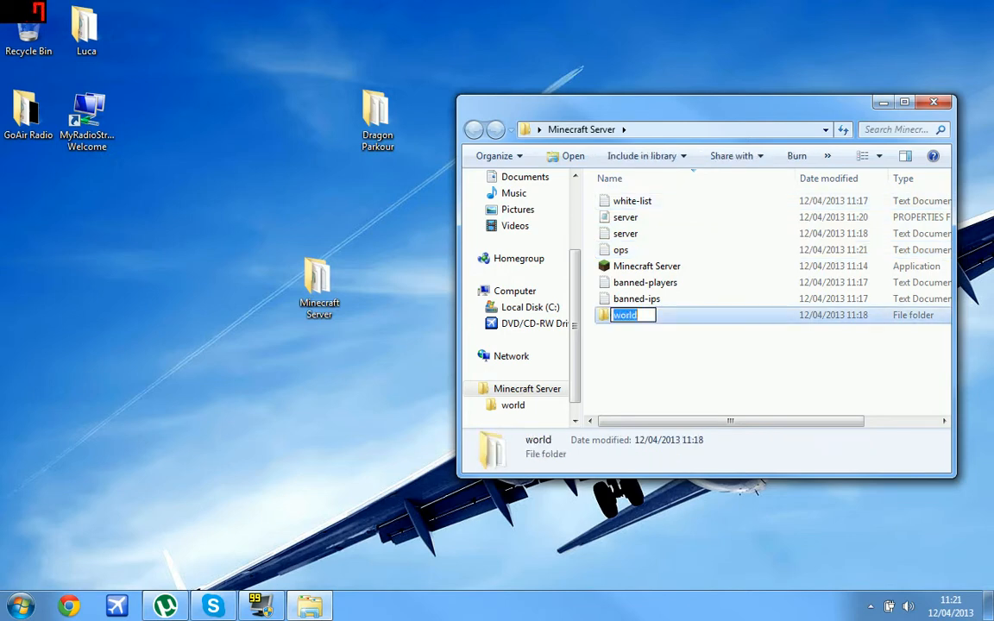
{"action": "key", "text": "Return"}
{"action": "key", "text": "Return"}
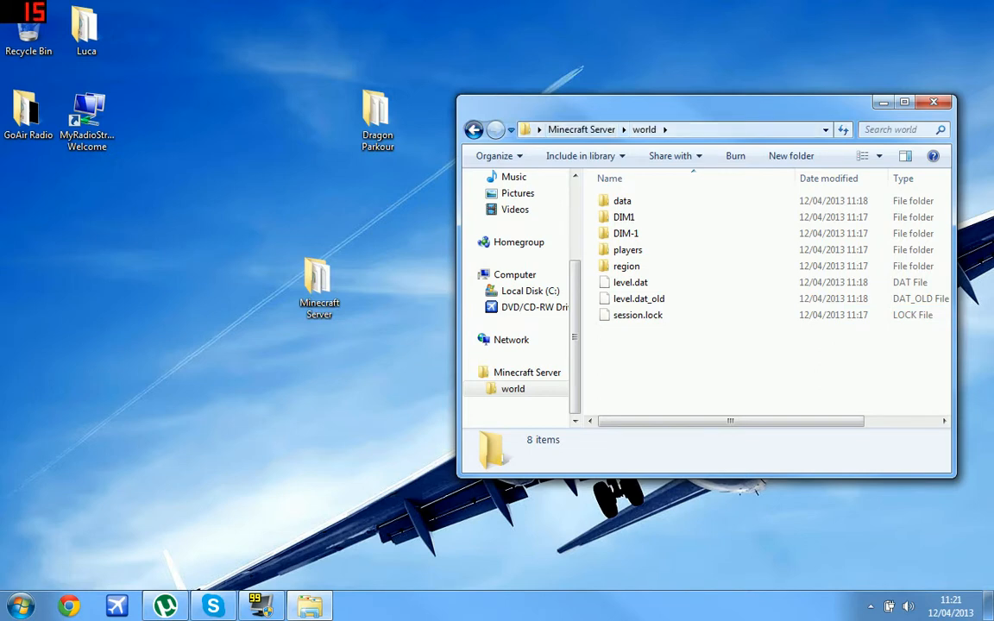
{"action": "key", "text": "BackSpace"}
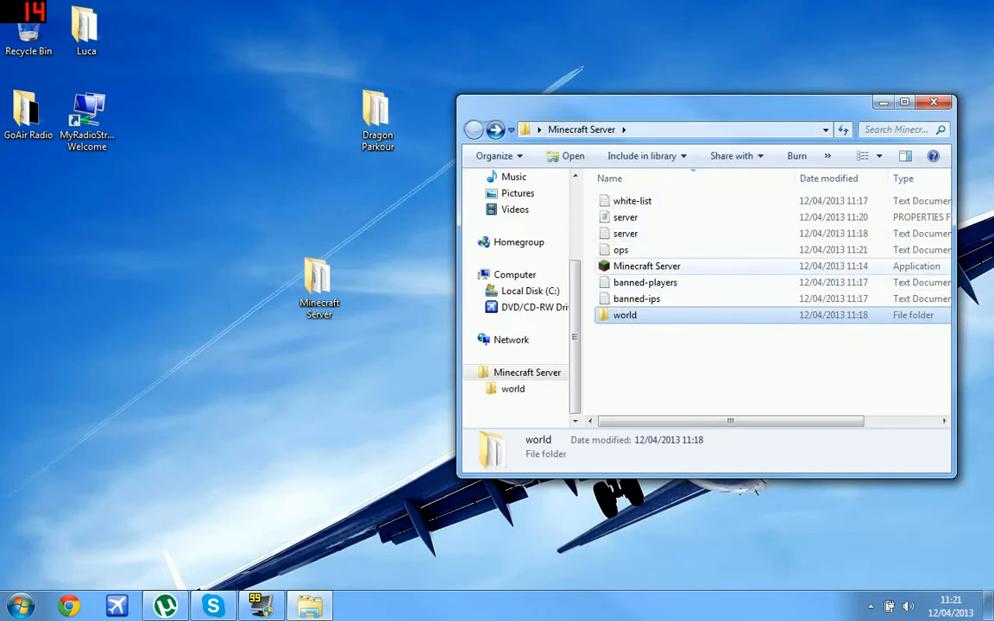
{"action": "double_click", "coordinate": [647, 266]}
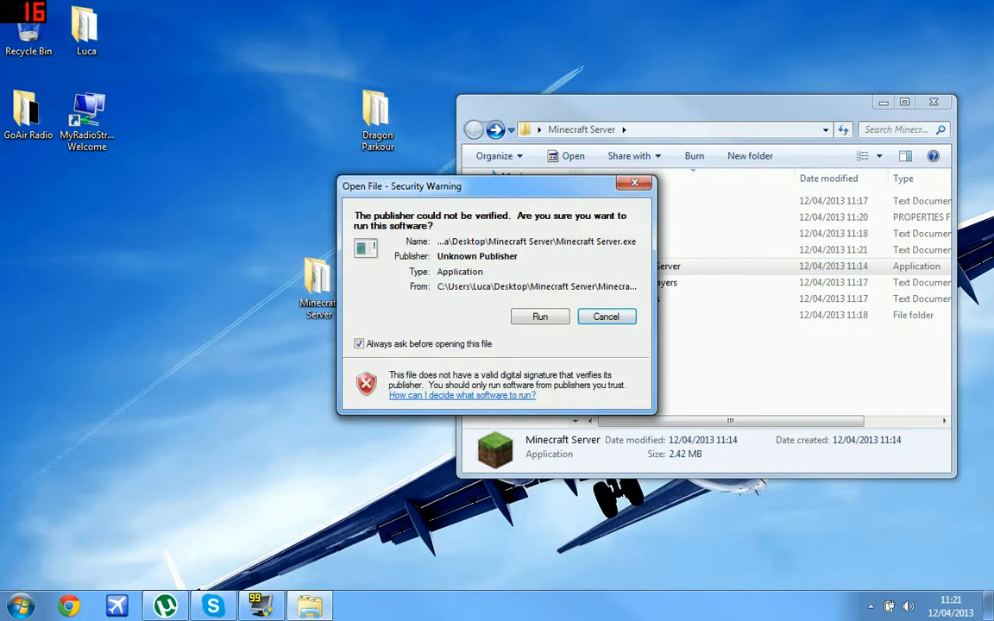
Run the server once to generate its world, then shut it down with the stop command.
{"action": "left_click", "coordinate": [540, 316]}
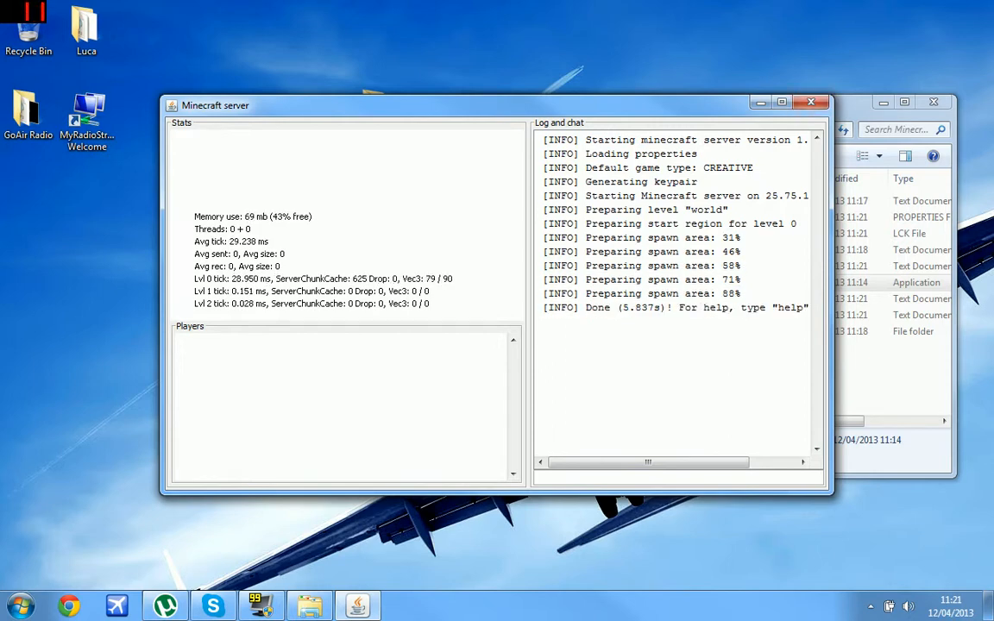
{"action": "type", "text": "stop"}
{"action": "key", "text": "Return"}
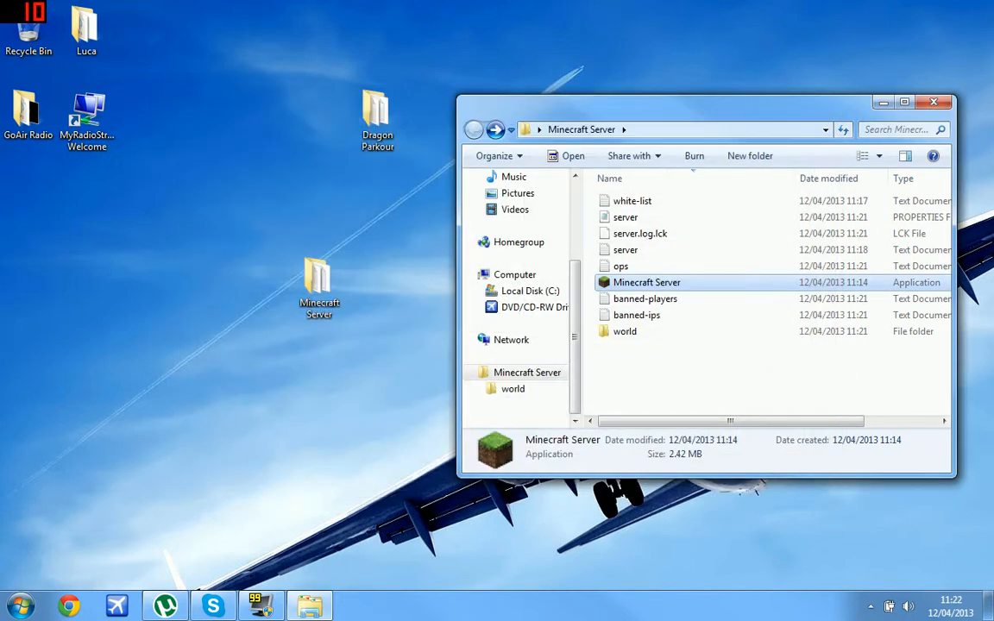
Delete the generated world folder and move the Dragon Parkour folder into the Minecraft Server folder.
{"action": "left_click", "coordinate": [626, 315]}
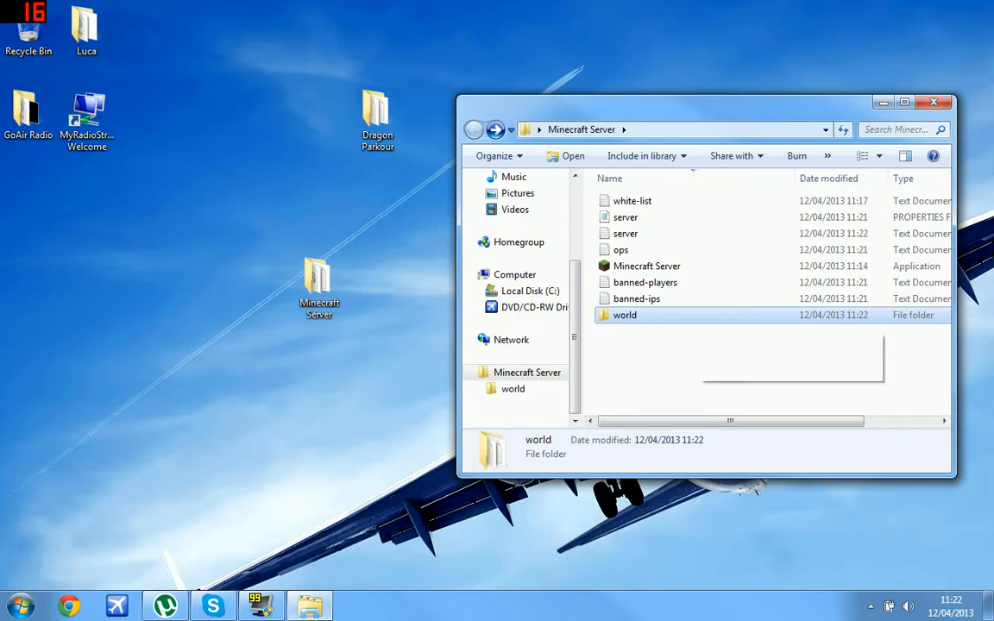
{"action": "left_click_drag", "start_coordinate": [626, 315], "coordinate": [29, 33]}
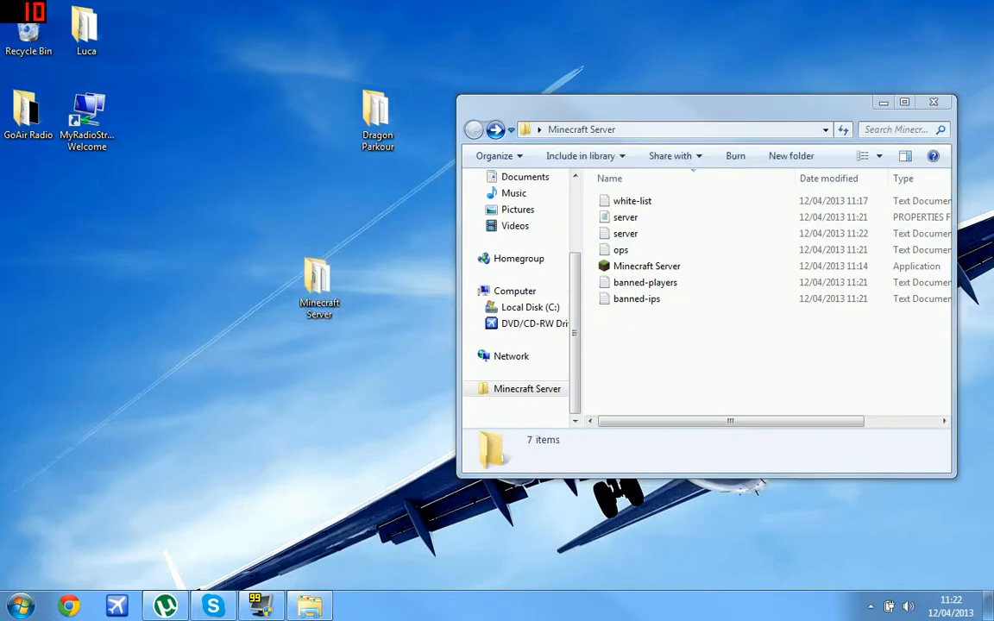
{"action": "left_click_drag", "start_coordinate": [373, 116], "coordinate": [633, 339]}
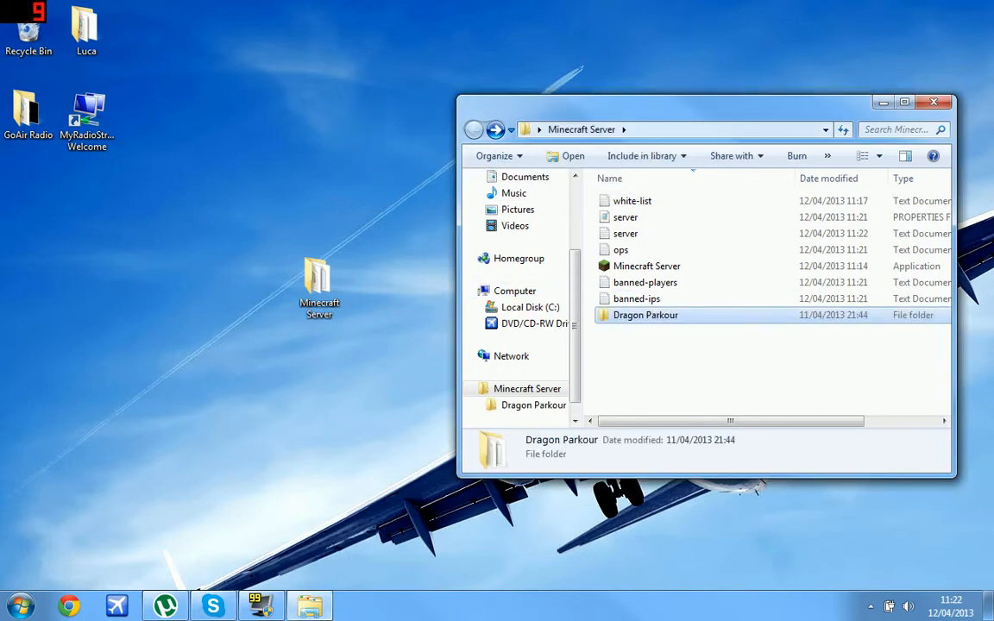
{"action": "left_click", "coordinate": [646, 363]}
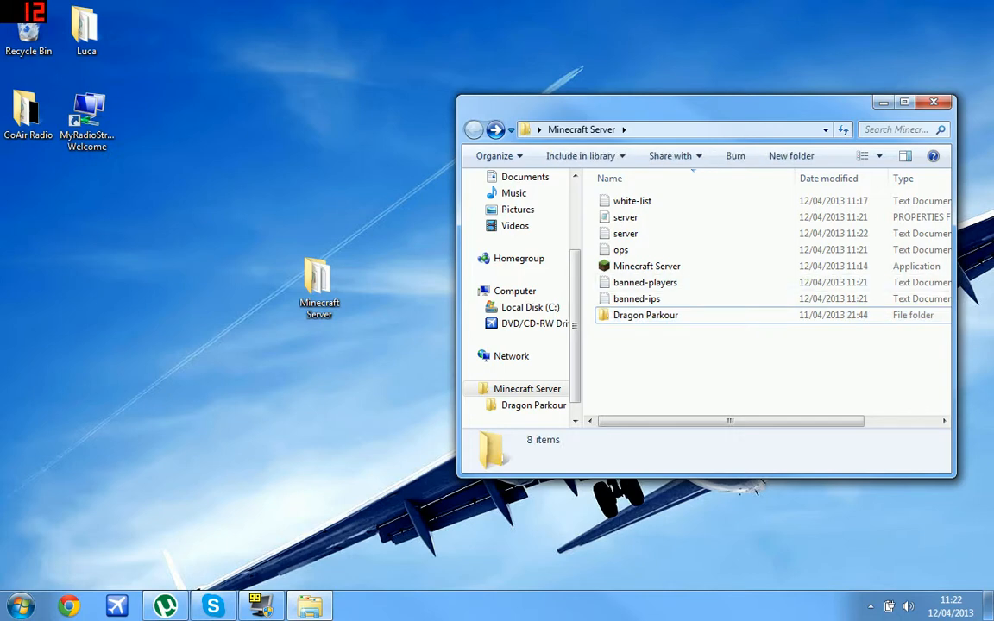
Open server.properties and select the level-name value.
{"action": "double_click", "coordinate": [626, 218]}
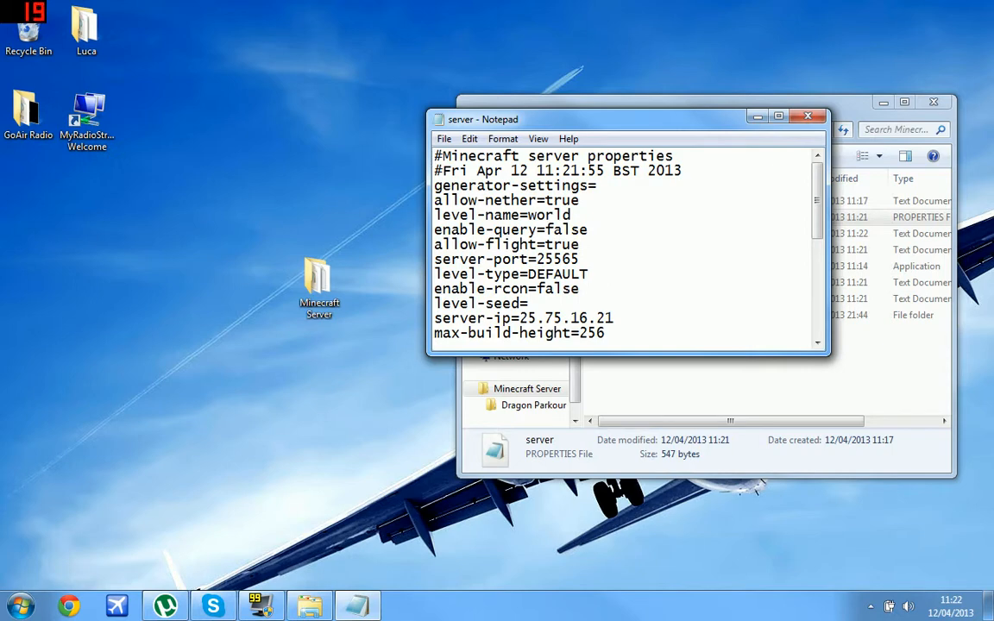
{"action": "left_click_drag", "start_coordinate": [529, 215], "coordinate": [563, 215]}
{"action": "left_click", "coordinate": [562, 215]}
{"action": "left_click_drag", "start_coordinate": [634, 119], "coordinate": [390, 66]}
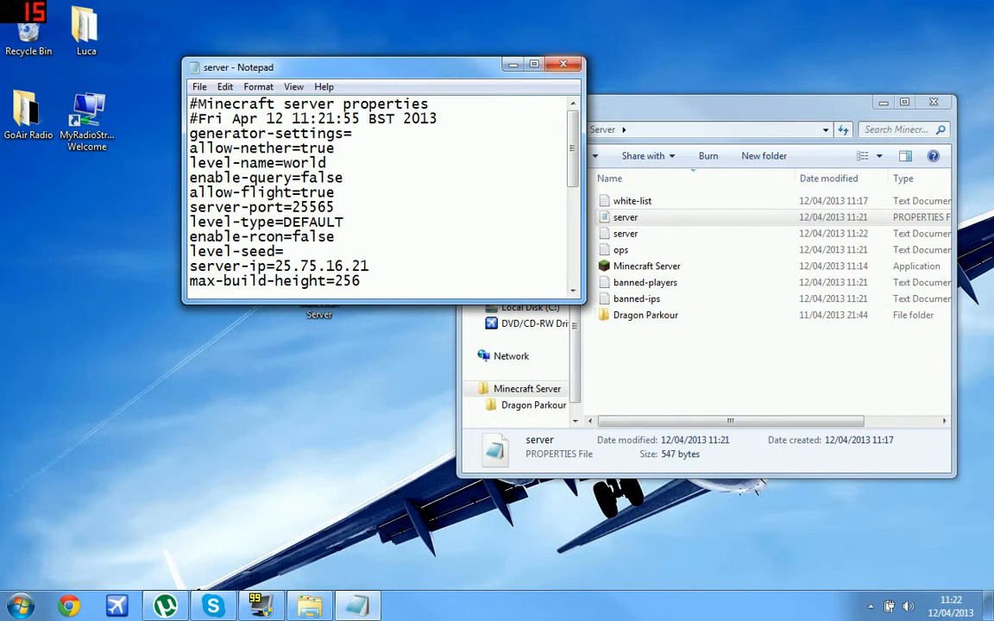
{"action": "left_click_drag", "start_coordinate": [326, 163], "coordinate": [284, 163]}
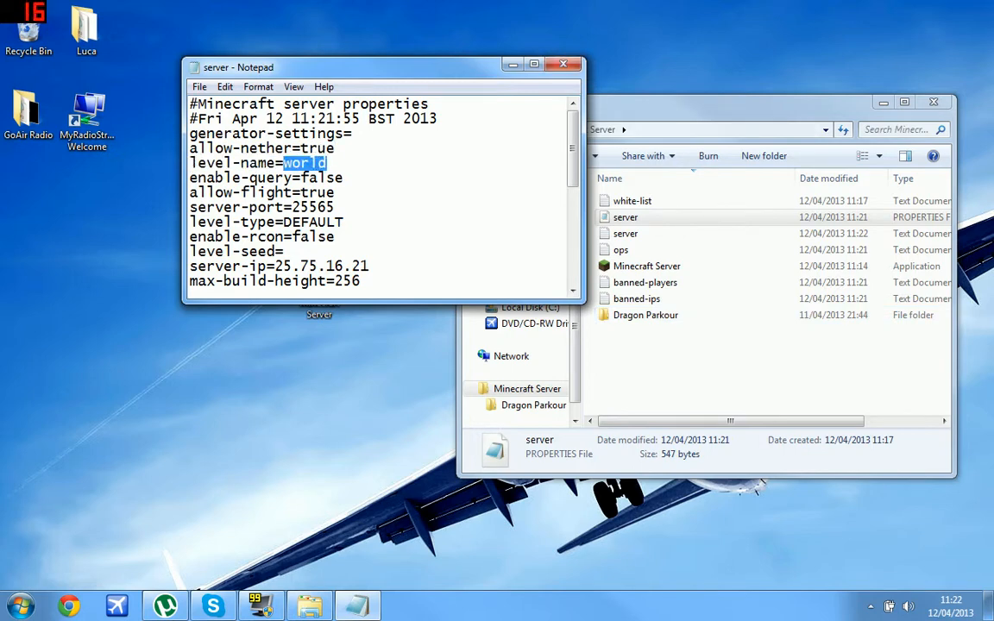
Set level-name to world and save the file on closing.
{"action": "type", "text": "Dragon [a"}
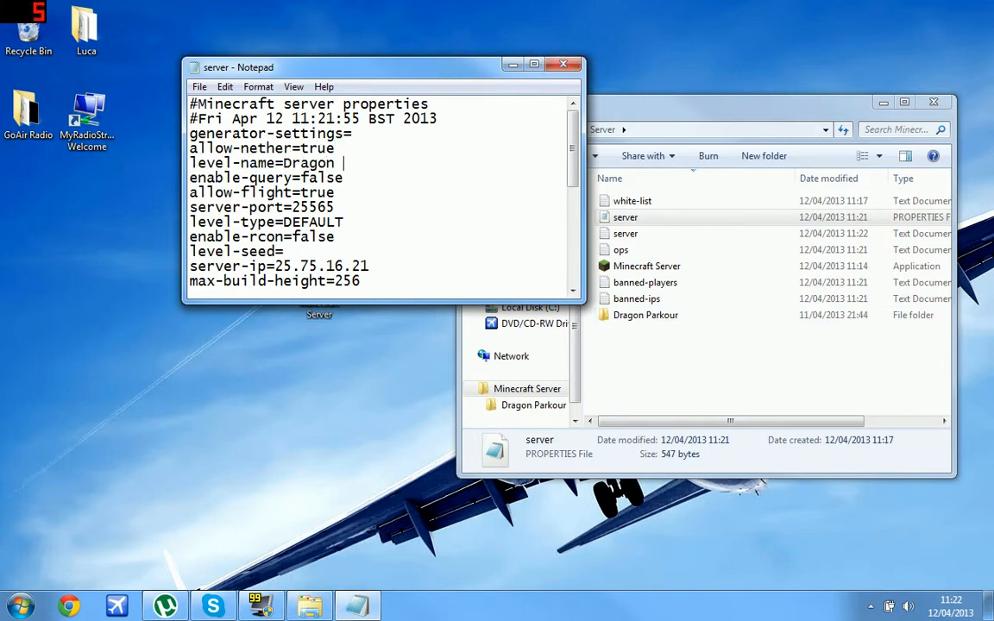
{"action": "key", "text": "BackSpace"}
{"action": "key", "text": "BackSpace"}
{"action": "type", "text": "Parkour"}
{"action": "key", "text": "BackSpace"}
{"action": "type", "text": "r"}
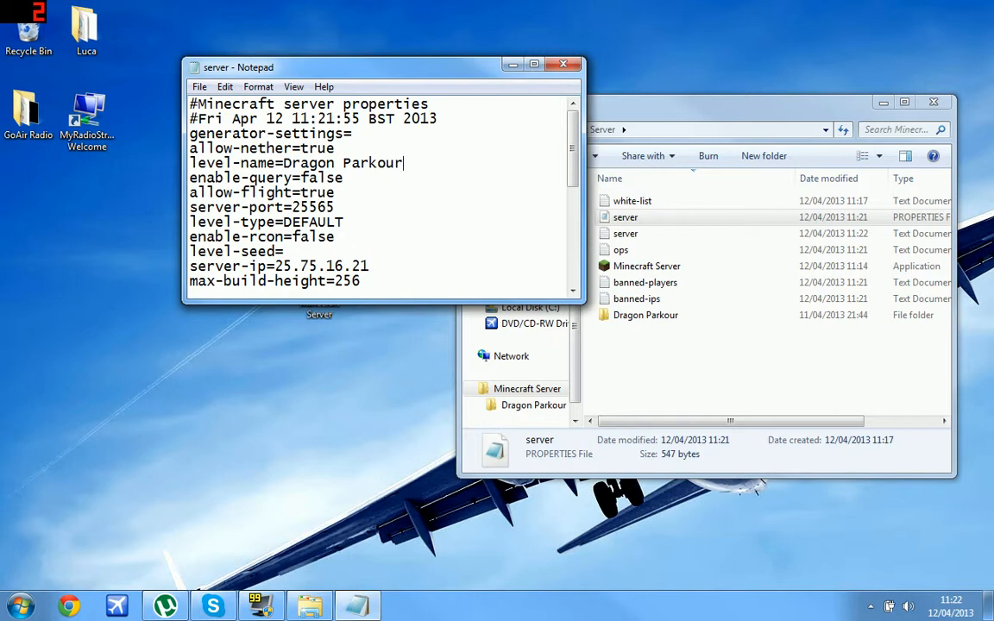
{"action": "key", "text": "BackSpace"}
{"action": "key", "text": "BackSpace"}
{"action": "key", "text": "BackSpace"}
{"action": "key", "text": "BackSpace"}
{"action": "key", "text": "BackSpace"}
{"action": "key", "text": "BackSpace"}
{"action": "key", "text": "BackSpace"}
{"action": "key", "text": "BackSpace"}
{"action": "key", "text": "BackSpace"}
{"action": "key", "text": "BackSpace"}
{"action": "key", "text": "BackSpace"}
{"action": "key", "text": "BackSpace"}
{"action": "key", "text": "BackSpace"}
{"action": "key", "text": "BackSpace"}
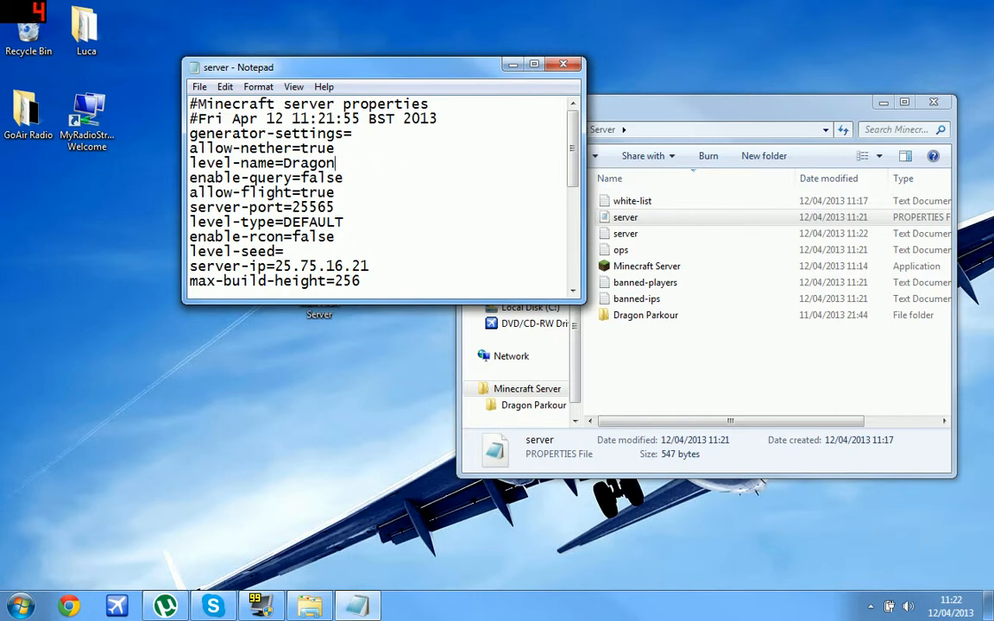
{"action": "type", "text": "world"}
{"action": "left_click_drag", "start_coordinate": [563, 58], "coordinate": [562, 59]}
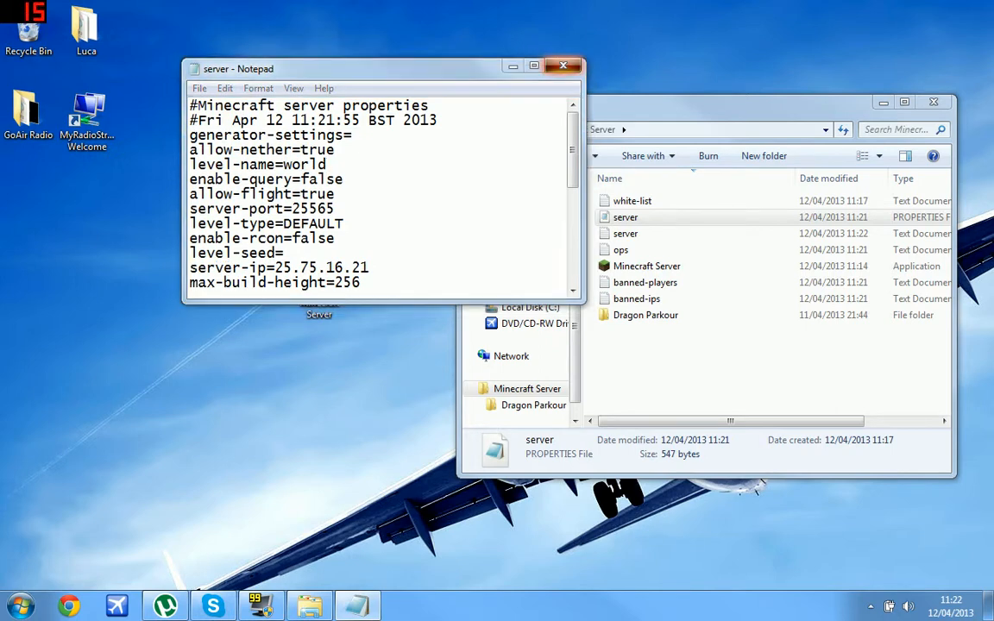
{"action": "left_click", "coordinate": [563, 65]}
{"action": "key", "text": "Return"}
{"action": "left_click", "coordinate": [630, 315]}
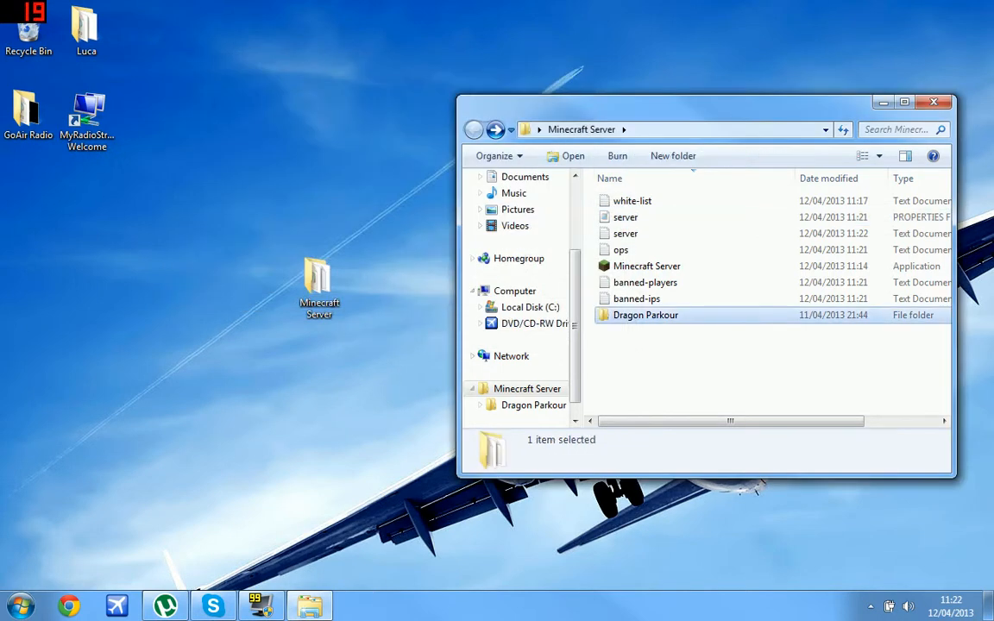
Rename the Dragon Parkour folder to world.
{"action": "right_click", "coordinate": [636, 315]}
{"action": "type", "text": "mworld"}
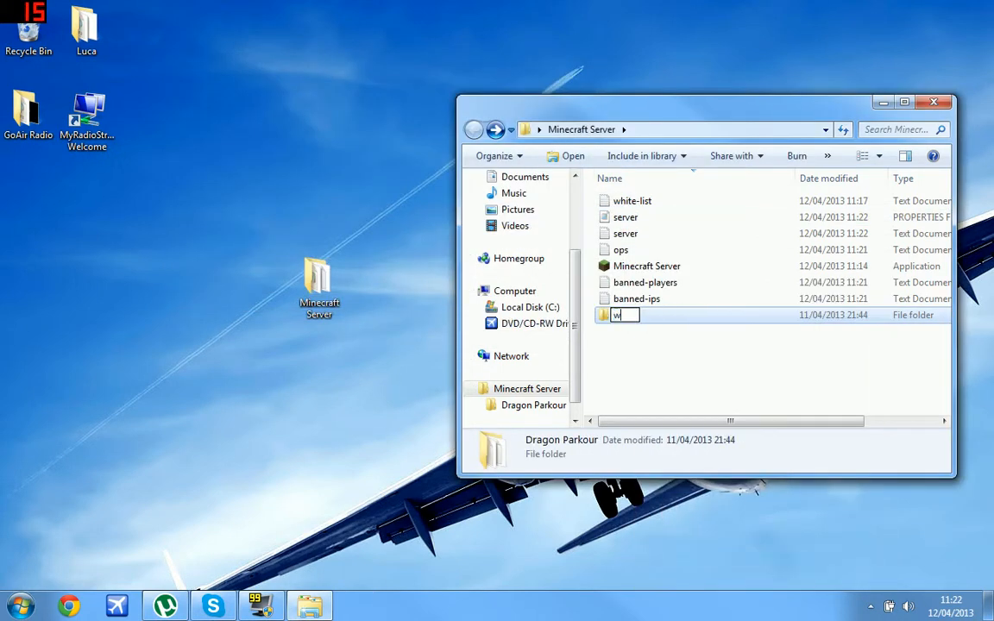
{"action": "key", "text": "Return"}
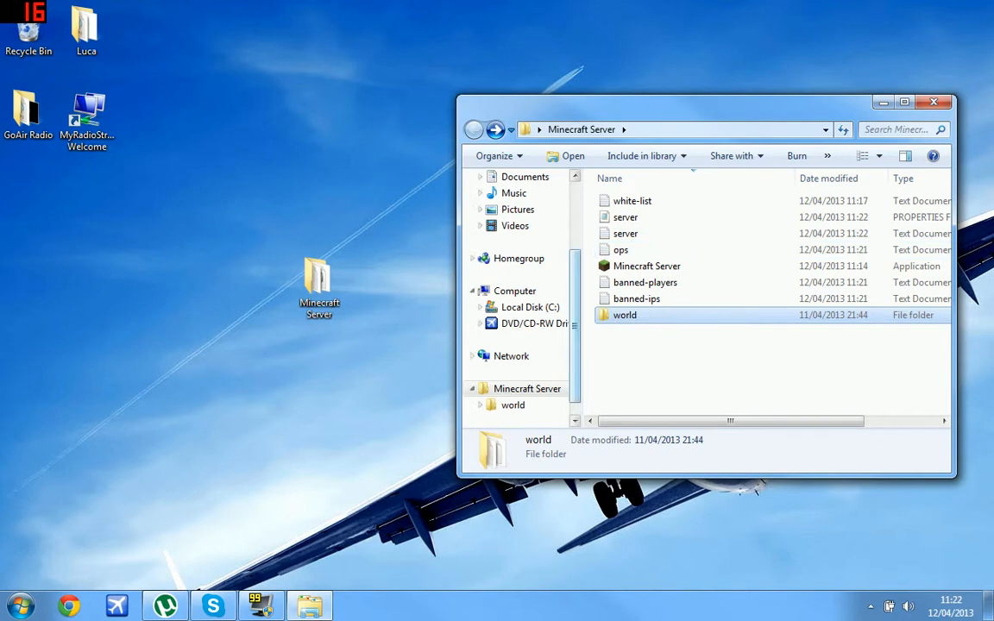
Launch Minecraft Server.exe and allow it past the security warning.
{"action": "double_click", "coordinate": [647, 267]}
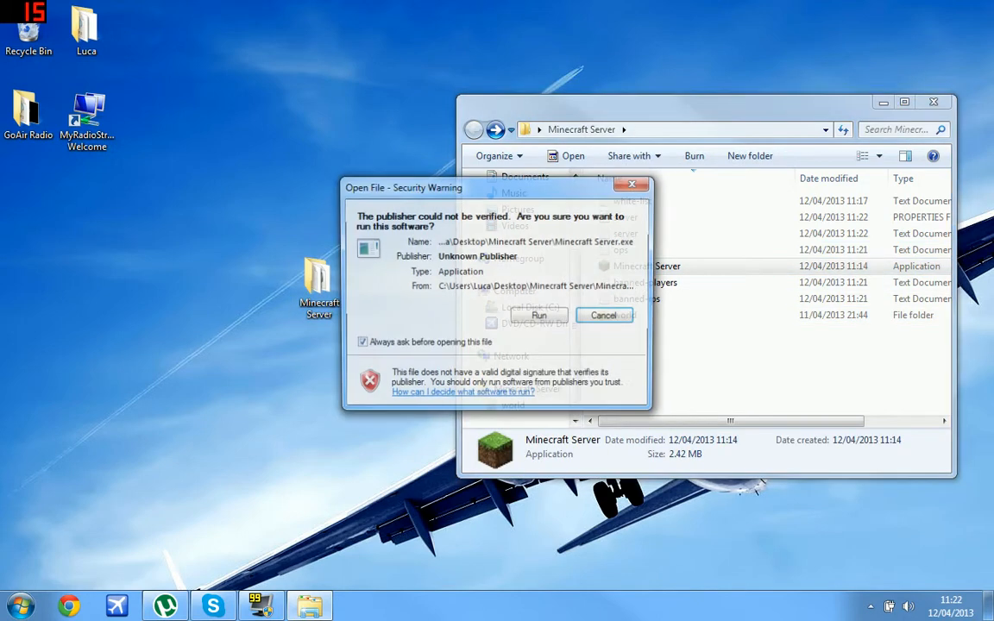
{"action": "left_click", "coordinate": [539, 315]}
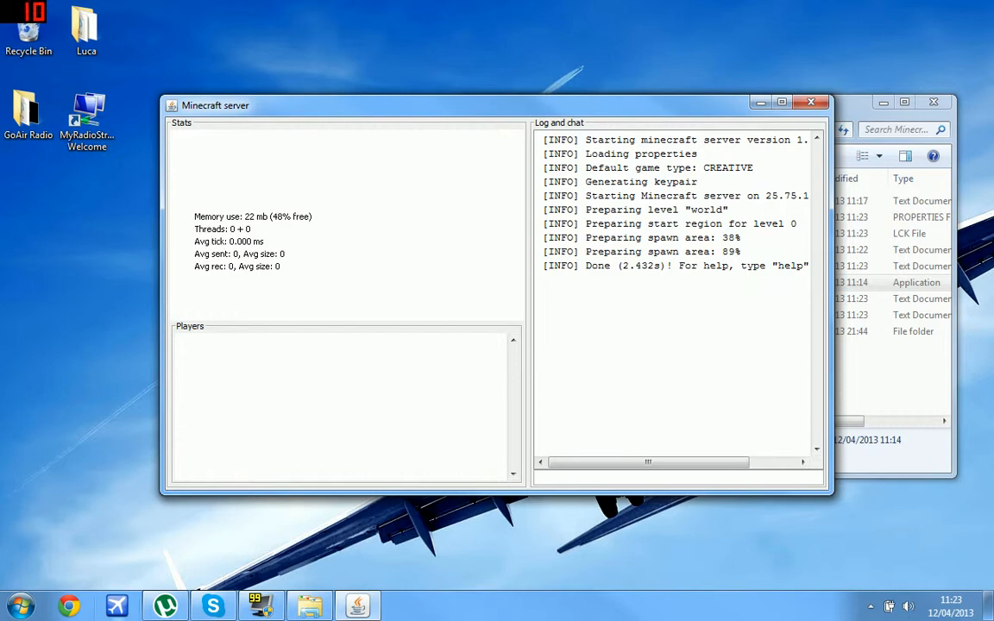
{"action": "left_click", "coordinate": [19, 606]}
Launch Hamachi and copy the IPv4 address 25.75.16.21.
{"action": "left_click", "coordinate": [51, 507]}
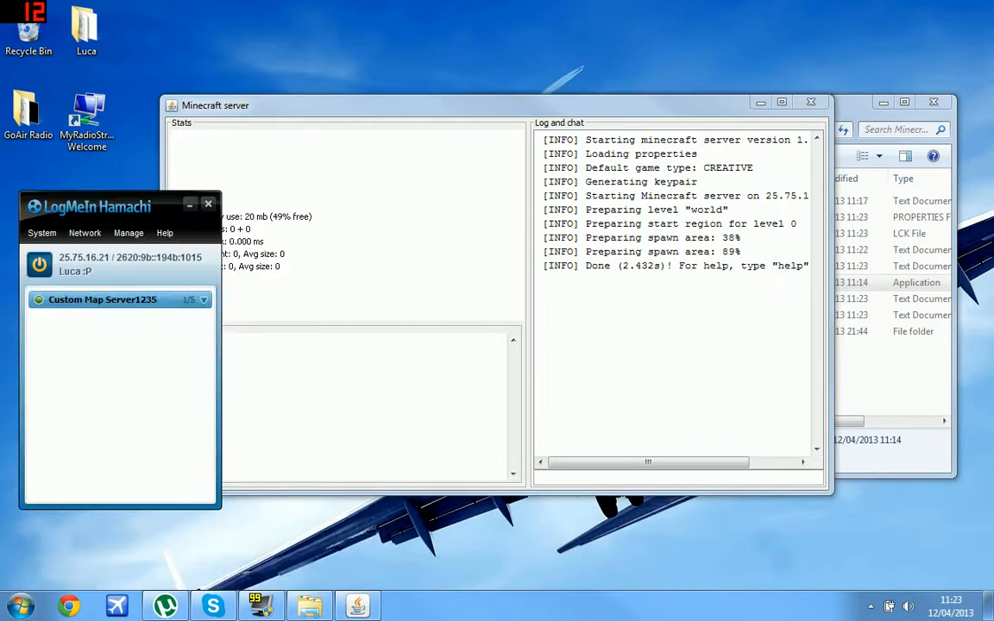
{"action": "right_click", "coordinate": [95, 260]}
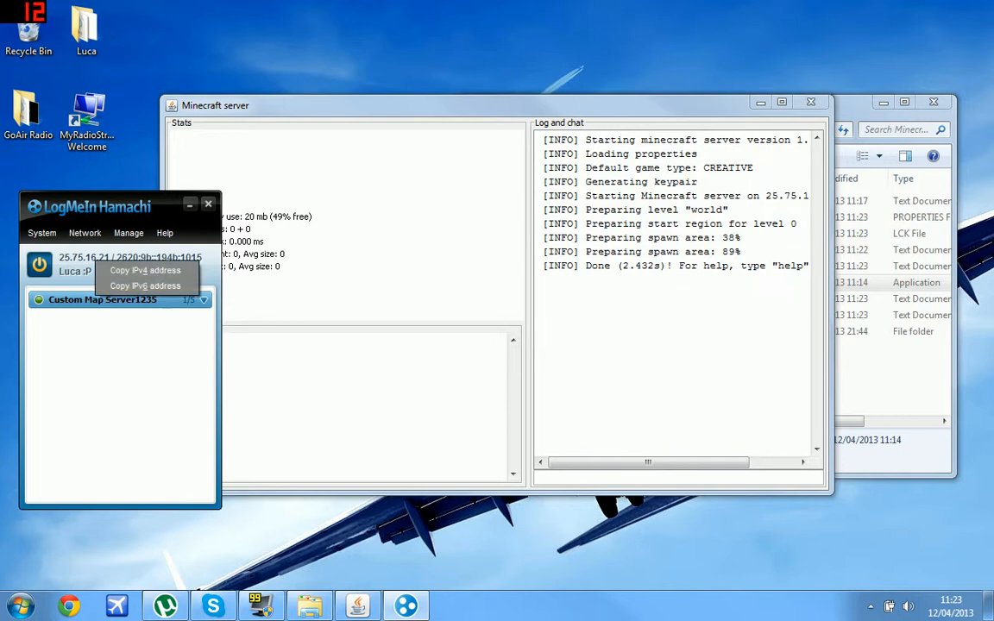
{"action": "left_click", "coordinate": [138, 270]}
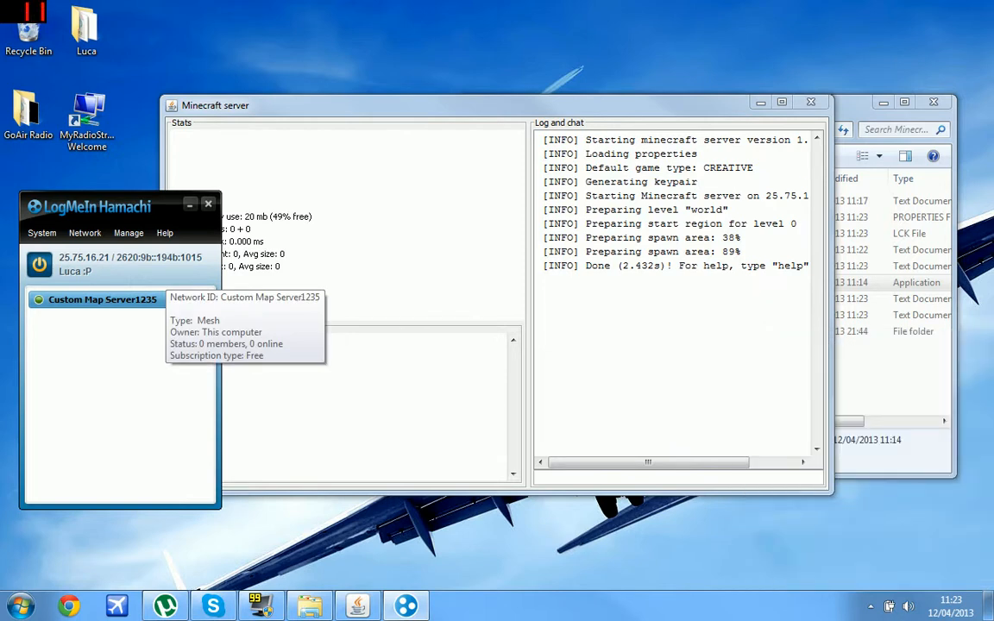
Look at the Create and Join network dialogs, cancelling both.
{"action": "left_click", "coordinate": [85, 233]}
{"action": "left_click", "coordinate": [99, 248]}
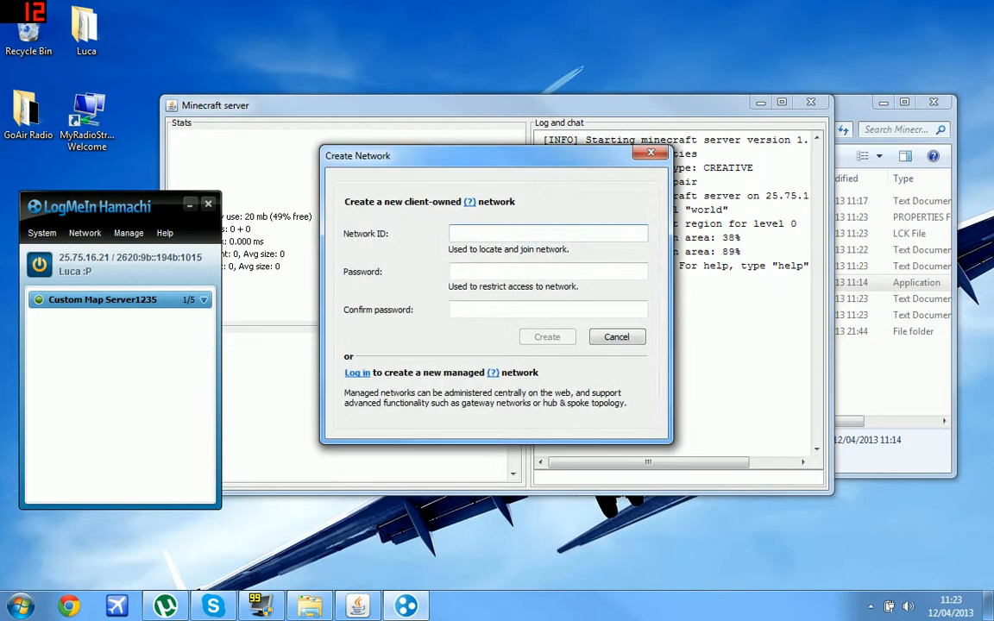
{"action": "left_click", "coordinate": [651, 152]}
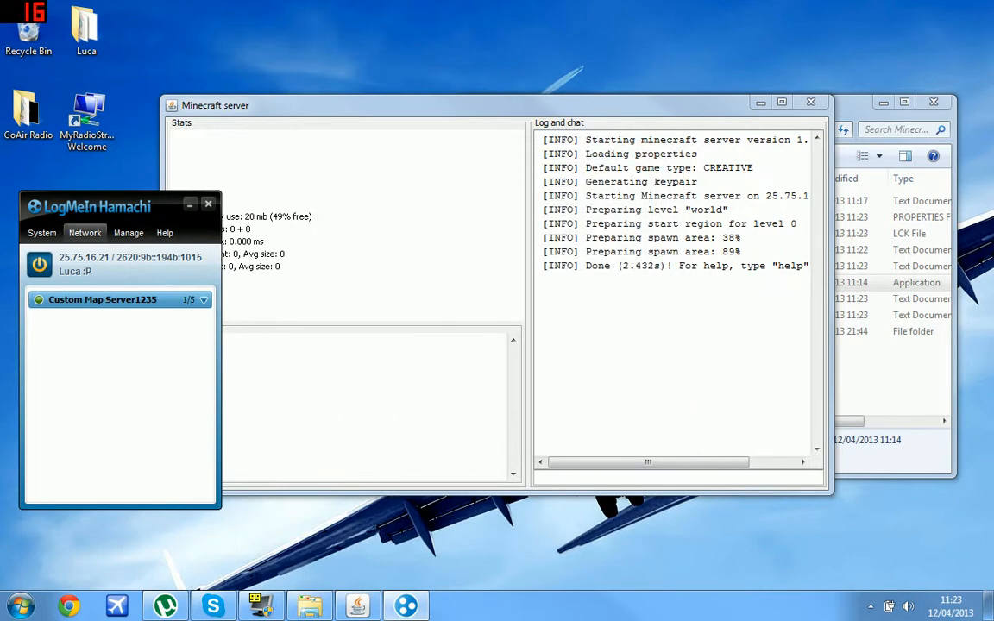
{"action": "left_click", "coordinate": [85, 233]}
{"action": "left_click", "coordinate": [100, 263]}
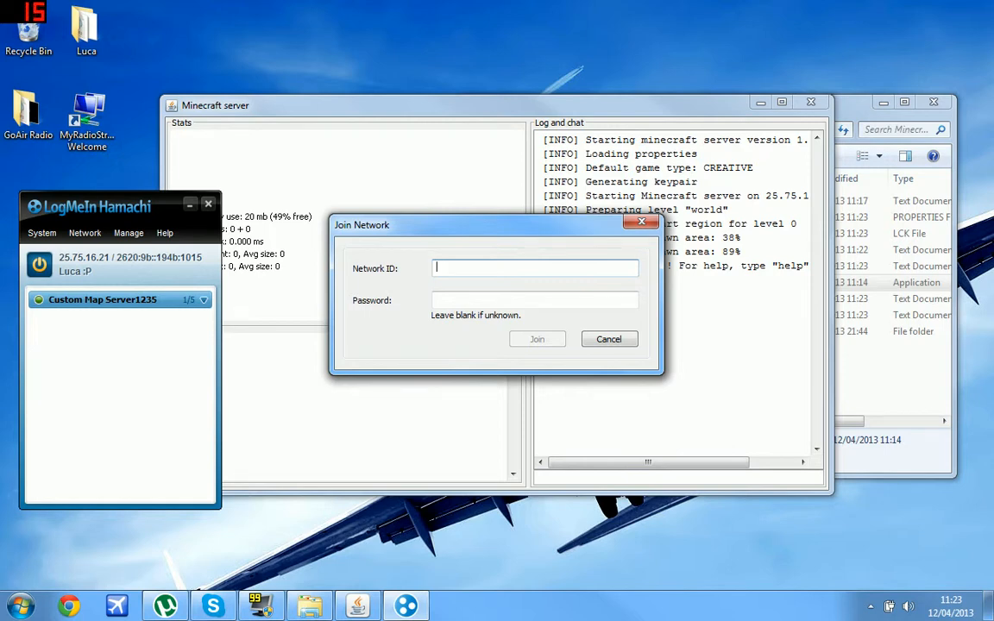
{"action": "left_click", "coordinate": [535, 300]}
{"action": "left_click", "coordinate": [610, 339]}
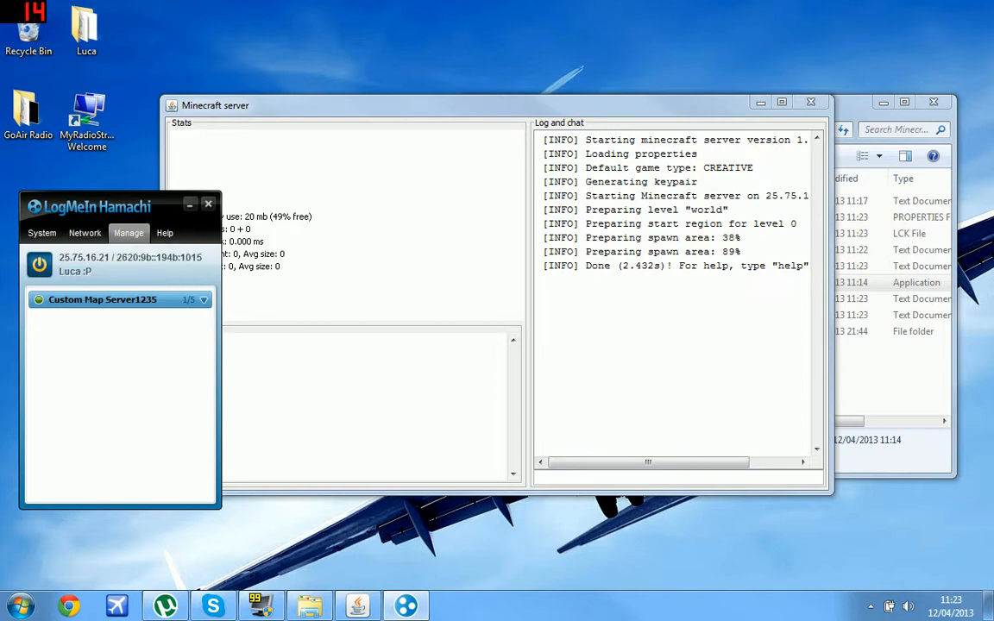
{"action": "left_click", "coordinate": [85, 233]}
{"action": "left_click", "coordinate": [87, 298]}
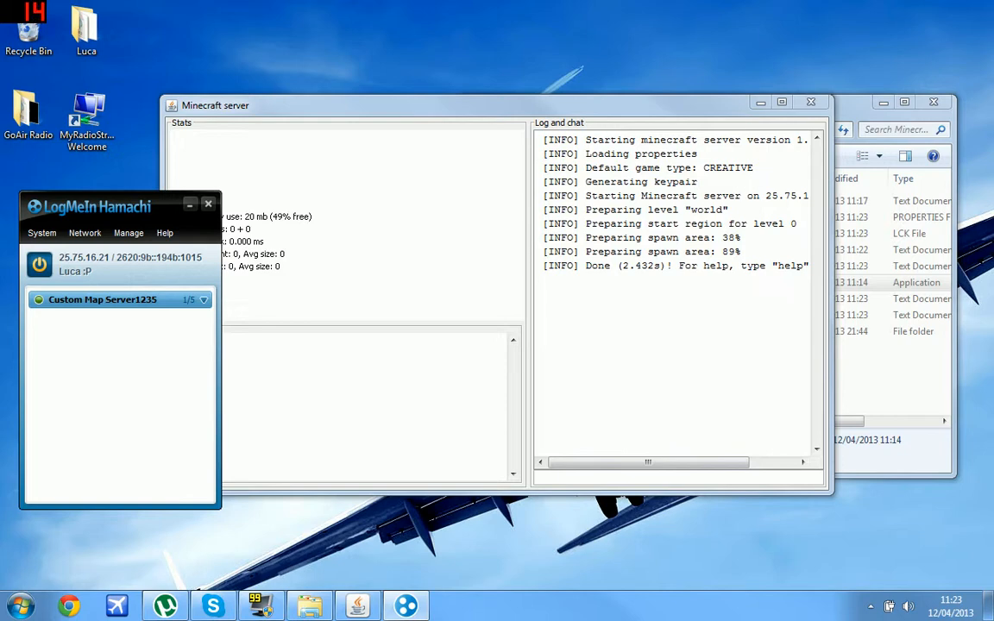
Copy the IPv4 address again and close Hamachi.
{"action": "right_click", "coordinate": [96, 258]}
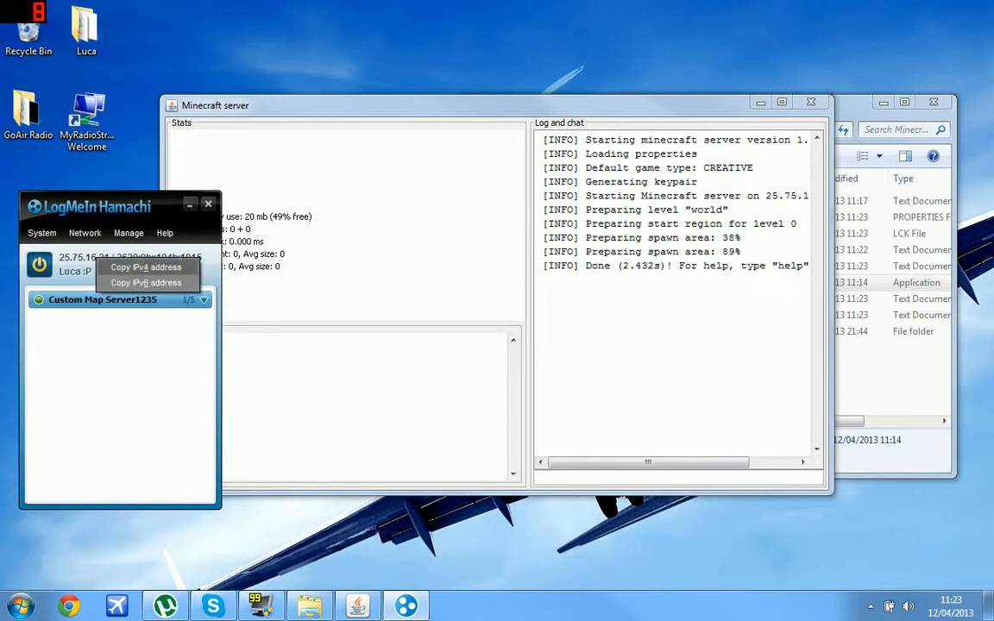
{"action": "left_click", "coordinate": [146, 267]}
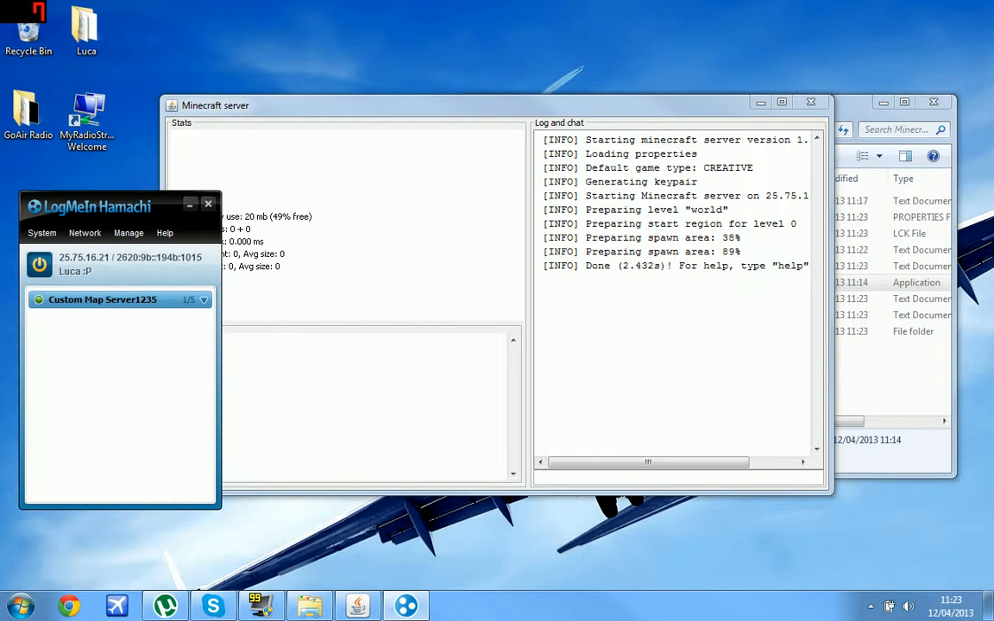
{"action": "left_click", "coordinate": [208, 204]}
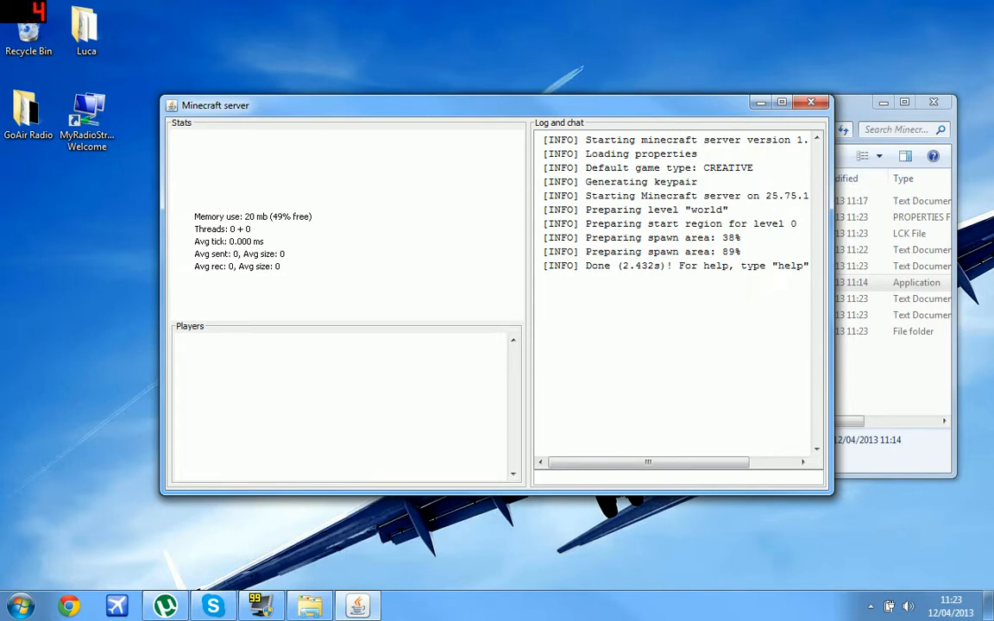
Show help pages 1 and 2 in the server console.
{"action": "type", "text": "/"}
{"action": "key", "text": "BackSpace"}
{"action": "type", "text": "help"}
{"action": "key", "text": "Return"}
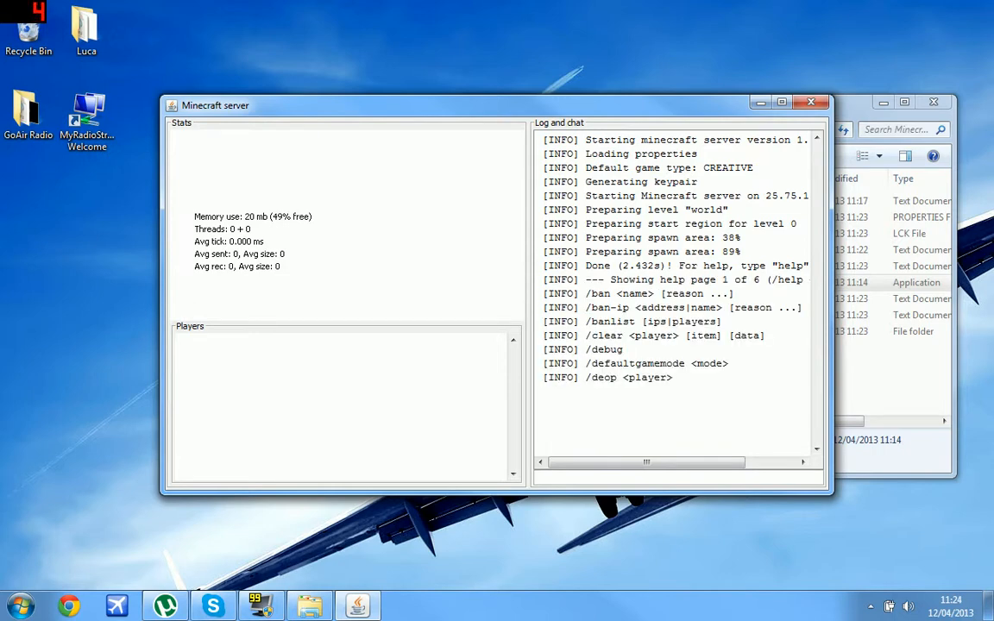
{"action": "type", "text": "hel"}
{"action": "key", "text": "Return"}
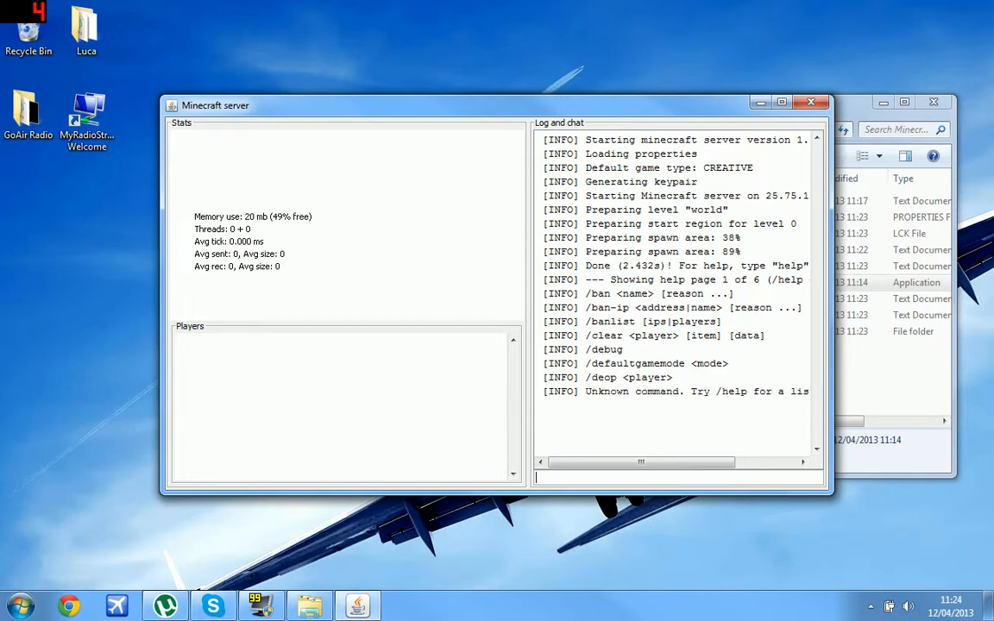
{"action": "type", "text": "help 2"}
{"action": "key", "text": "Return"}
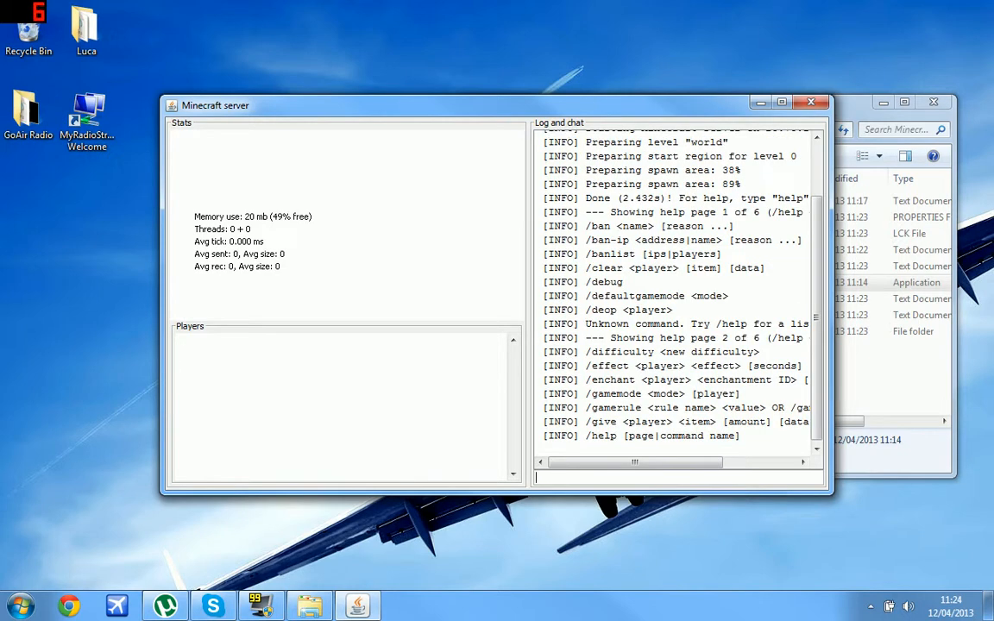
Broadcast 'Hello', stop the server, and close the server folder window.
{"action": "type", "text": "say Hello"}
{"action": "key", "text": "Return"}
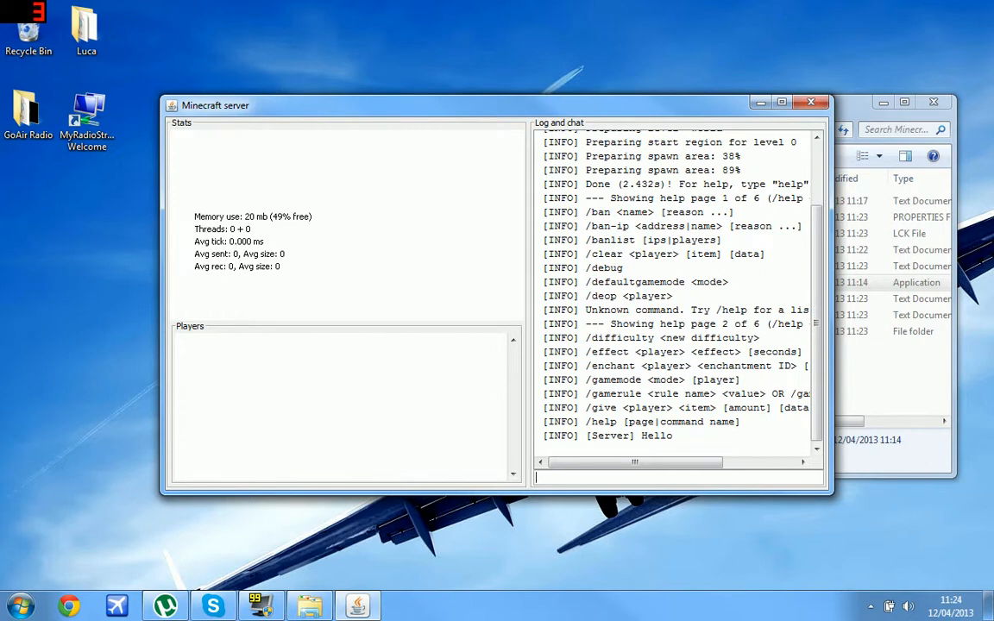
{"action": "type", "text": "stop"}
{"action": "key", "text": "Return"}
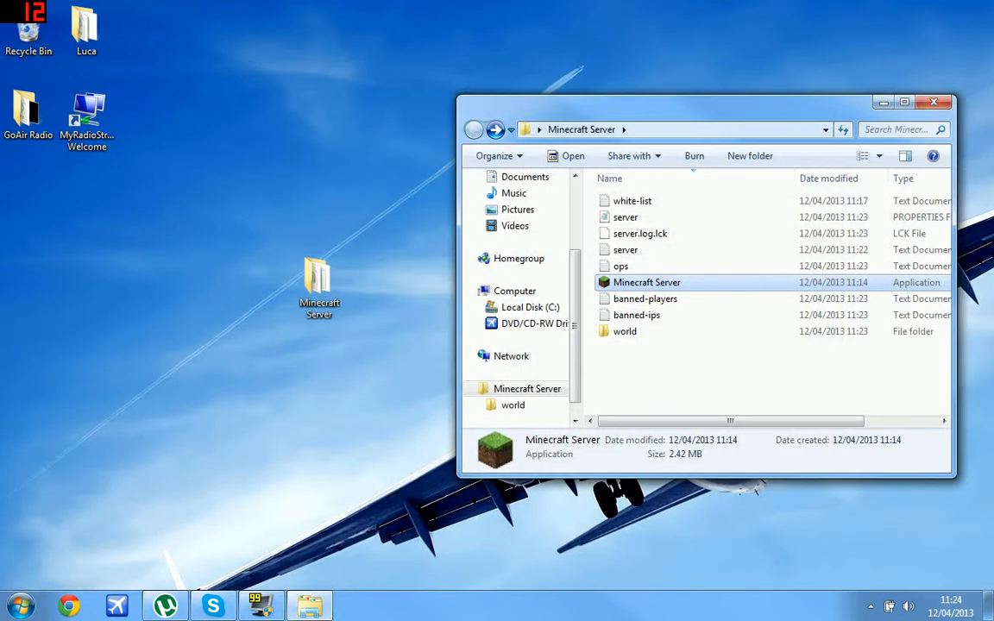
{"action": "left_click", "coordinate": [934, 102]}
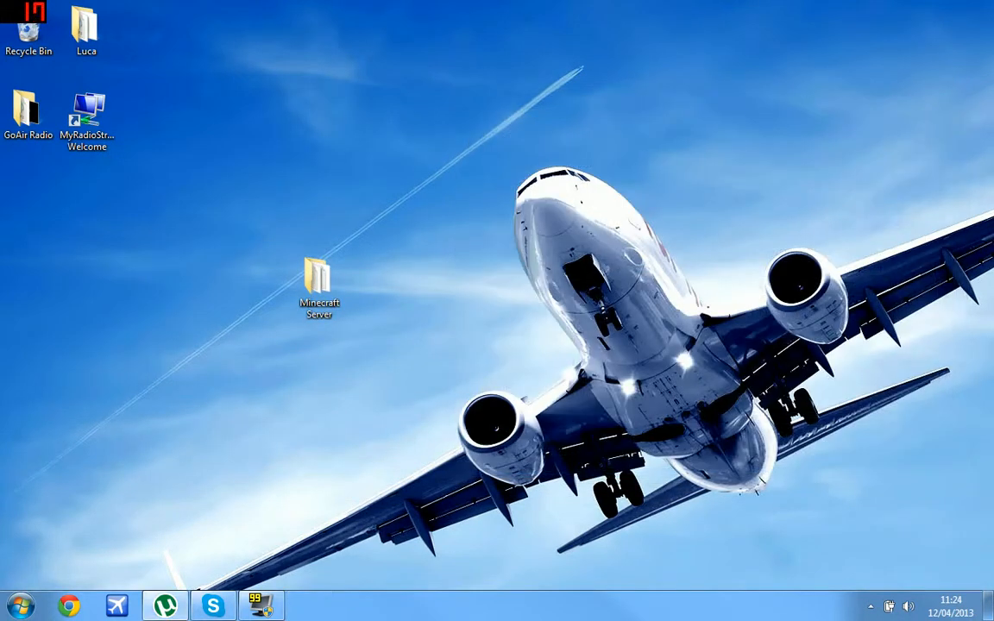